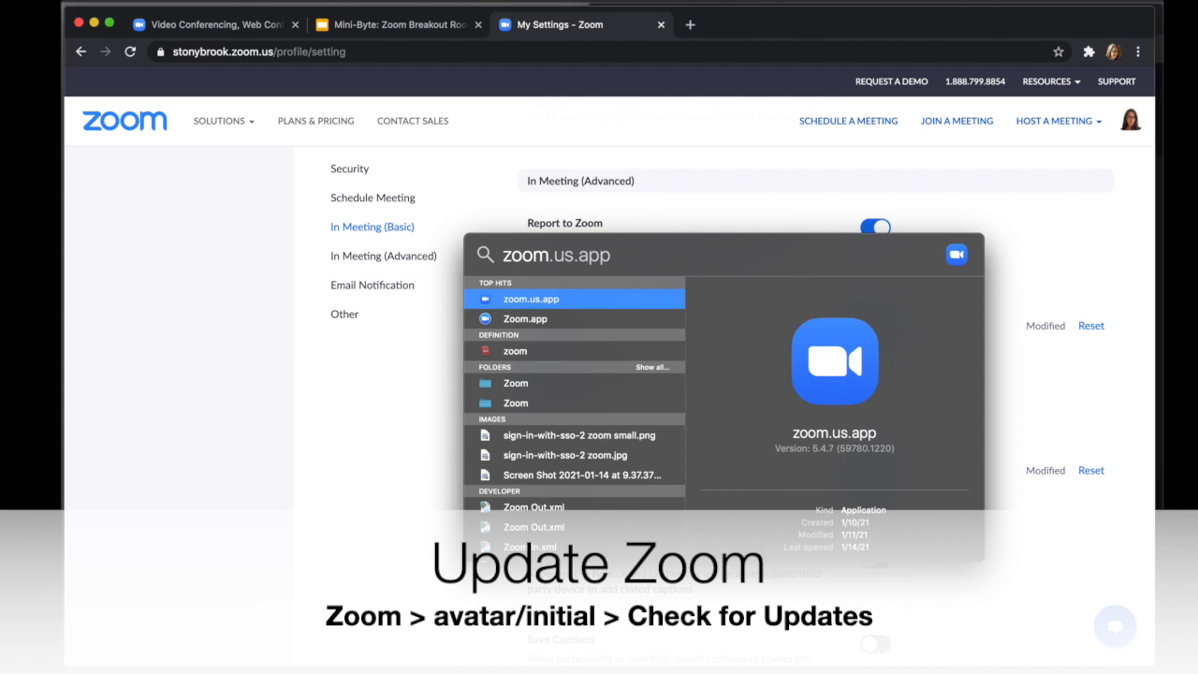
Switch to the Zoom desktop client and check for updates from the account's profile options.
key("Return")
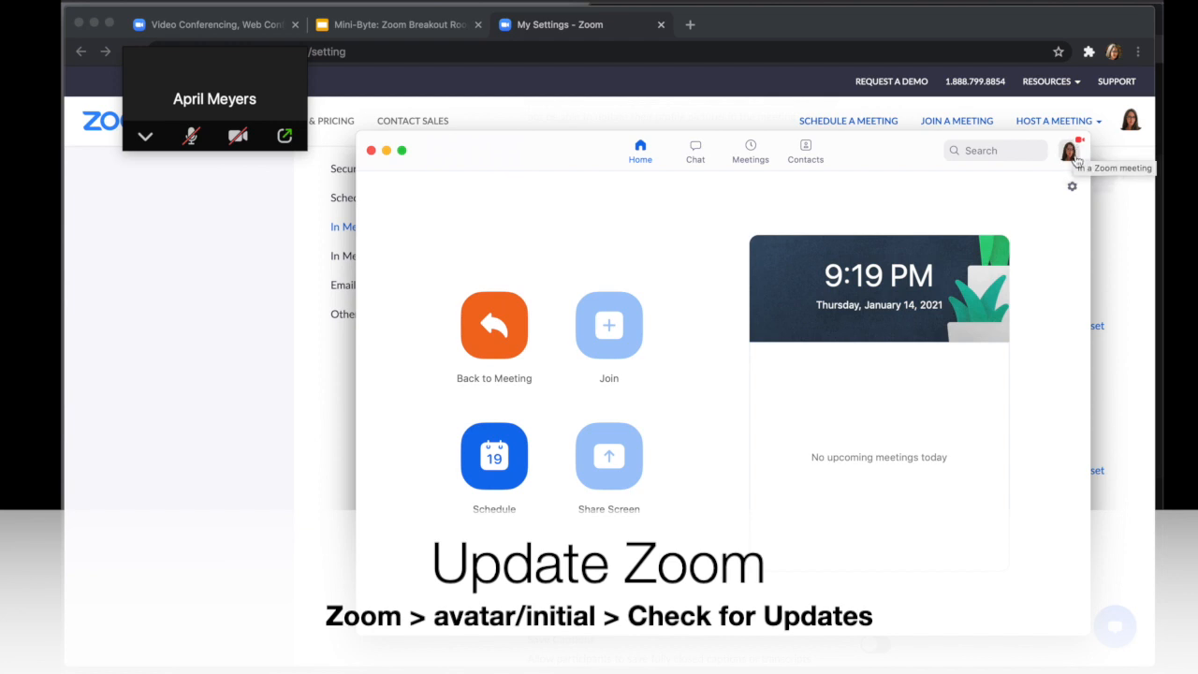
left_click(1070, 152)
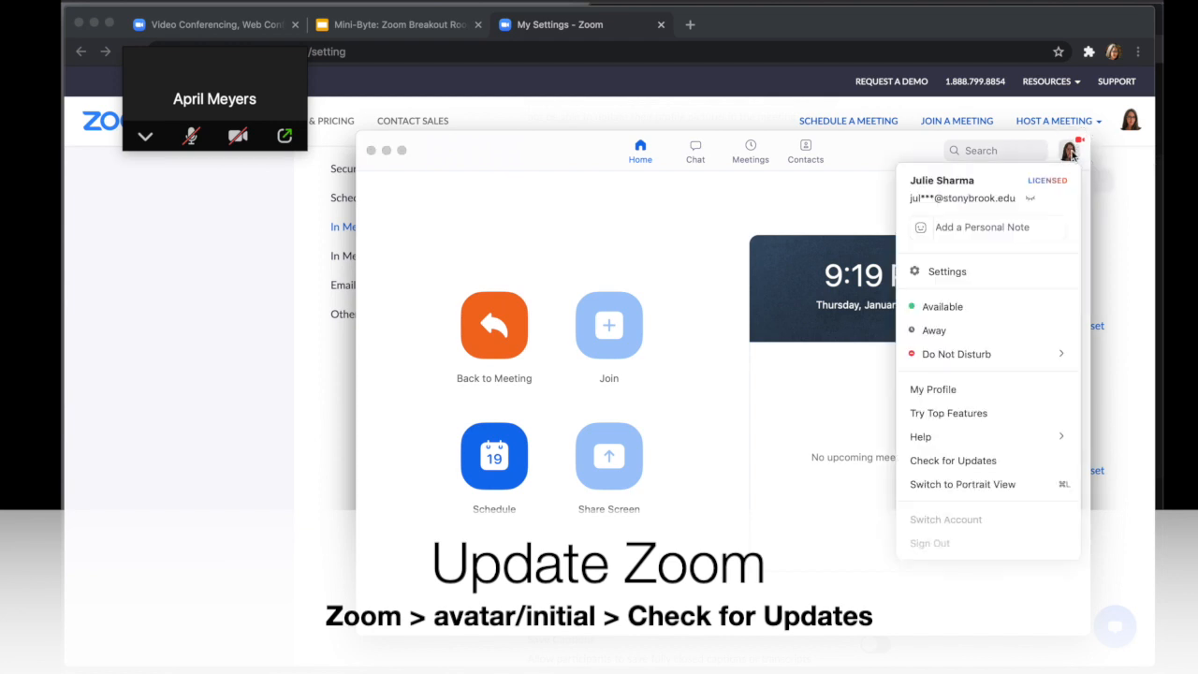
left_click(1010, 468)
Restore the minimized meeting to its full window, narrow it, and open the breakout room assignments.
left_click(147, 135)
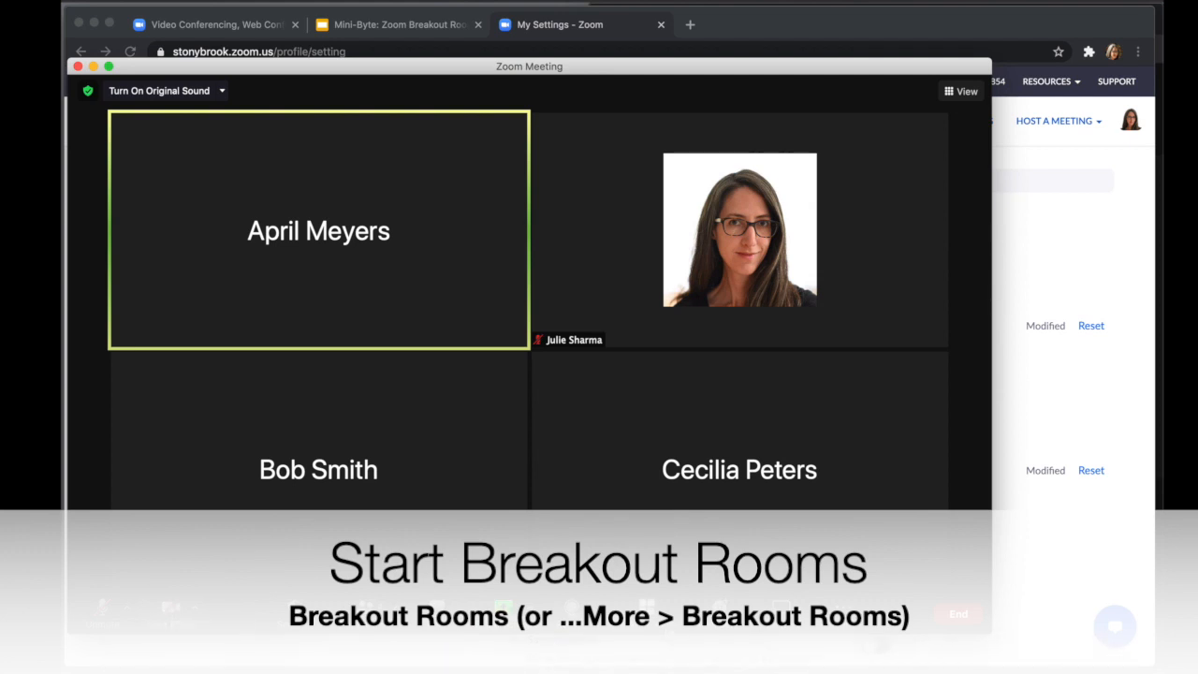
left_click_drag(992, 635, 747, 647)
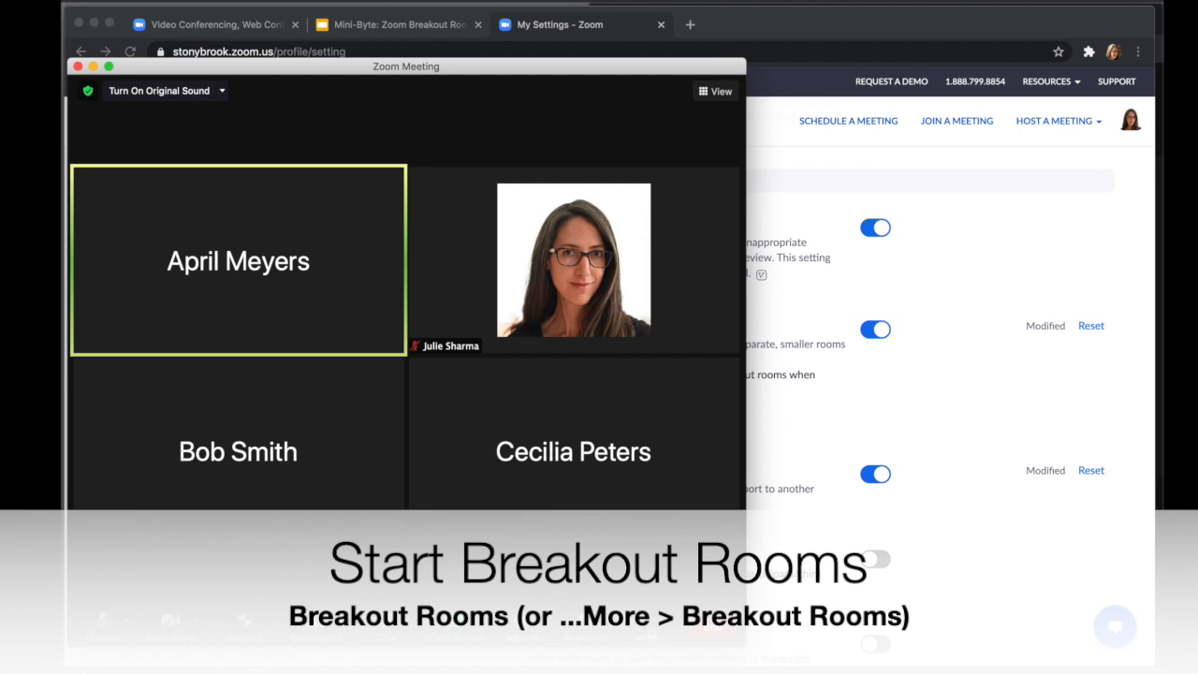
left_click(651, 633)
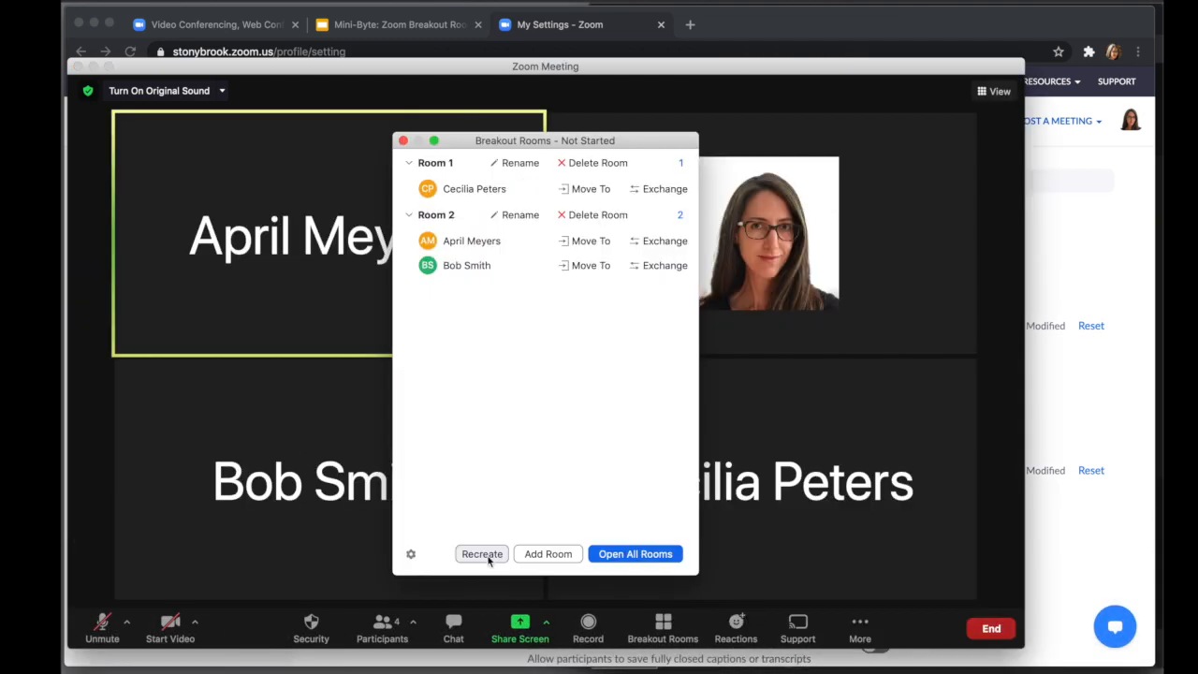
Start recreating the breakout rooms and try several room counts, ending with 2.
left_click(483, 553)
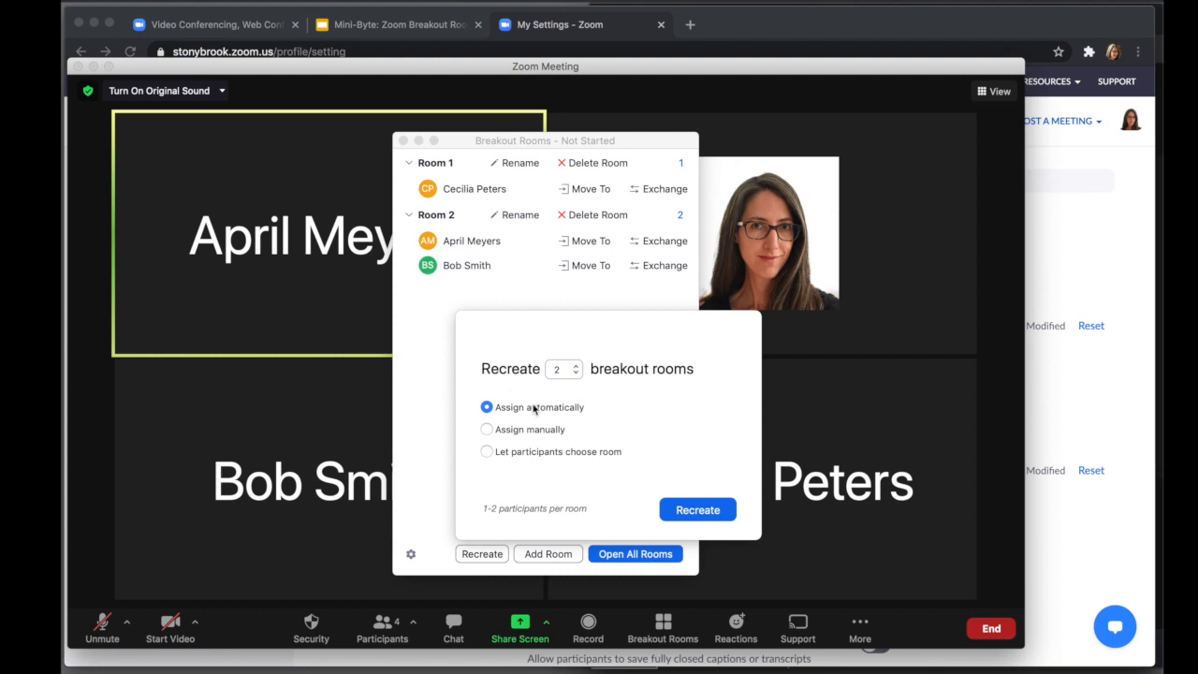
left_click(576, 366)
left_click(576, 366)
left_click(576, 367)
left_click(576, 372)
left_click(576, 373)
left_click(577, 367)
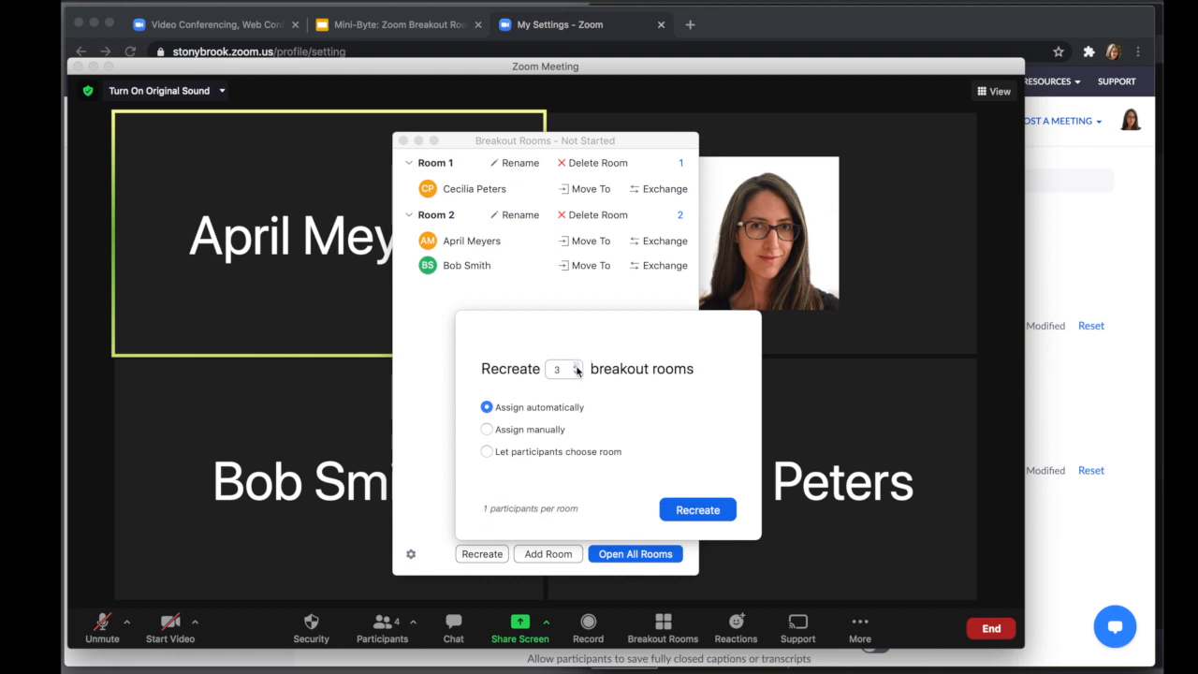
left_click(576, 366)
left_click(575, 374)
left_click(576, 373)
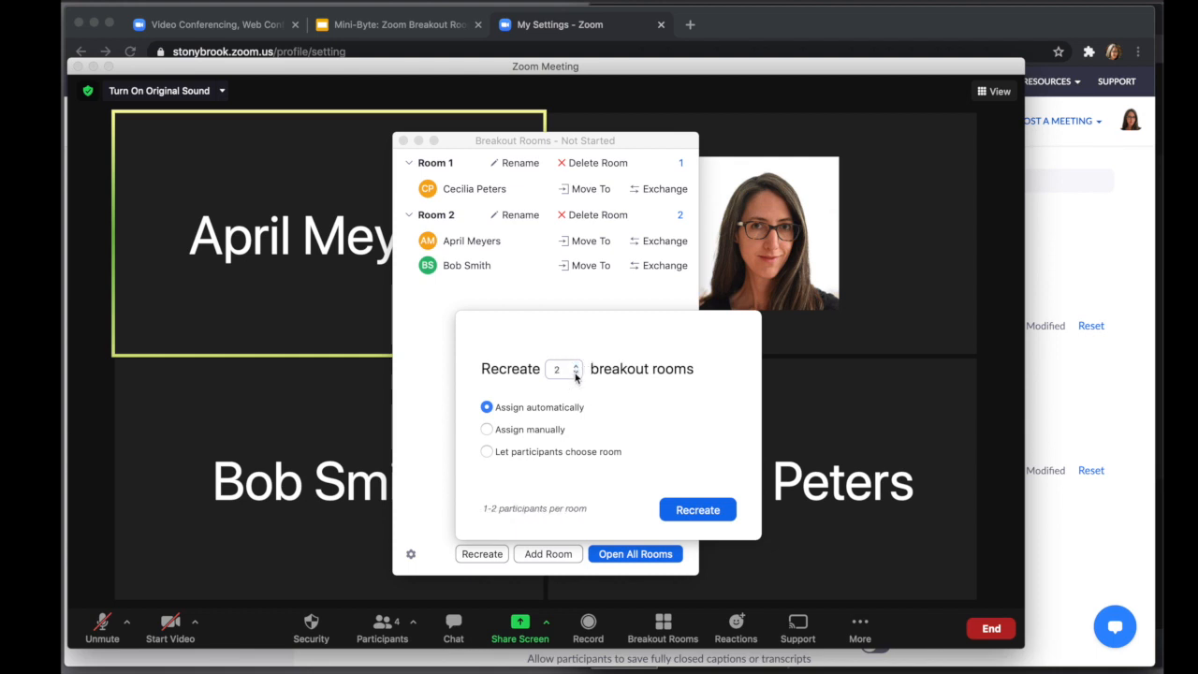
Try the manual and participant-choice assignment options, then recreate the breakout rooms with Assign automatically.
left_click(486, 430)
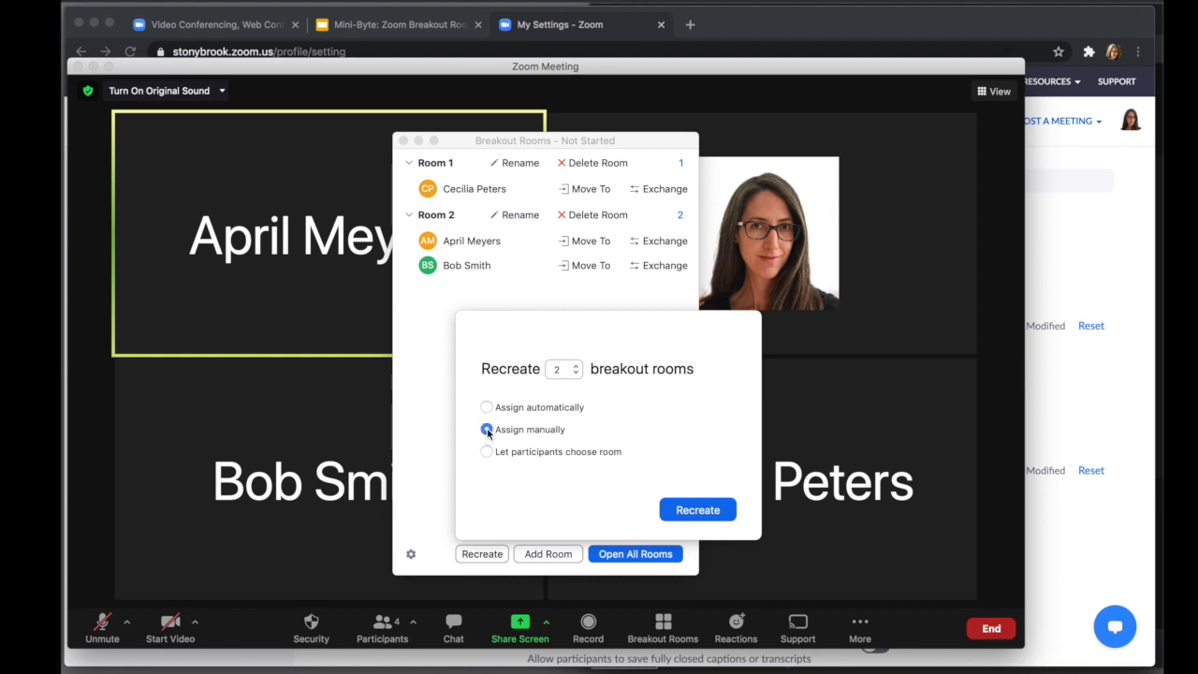
left_click(487, 452)
left_click(486, 408)
left_click(697, 508)
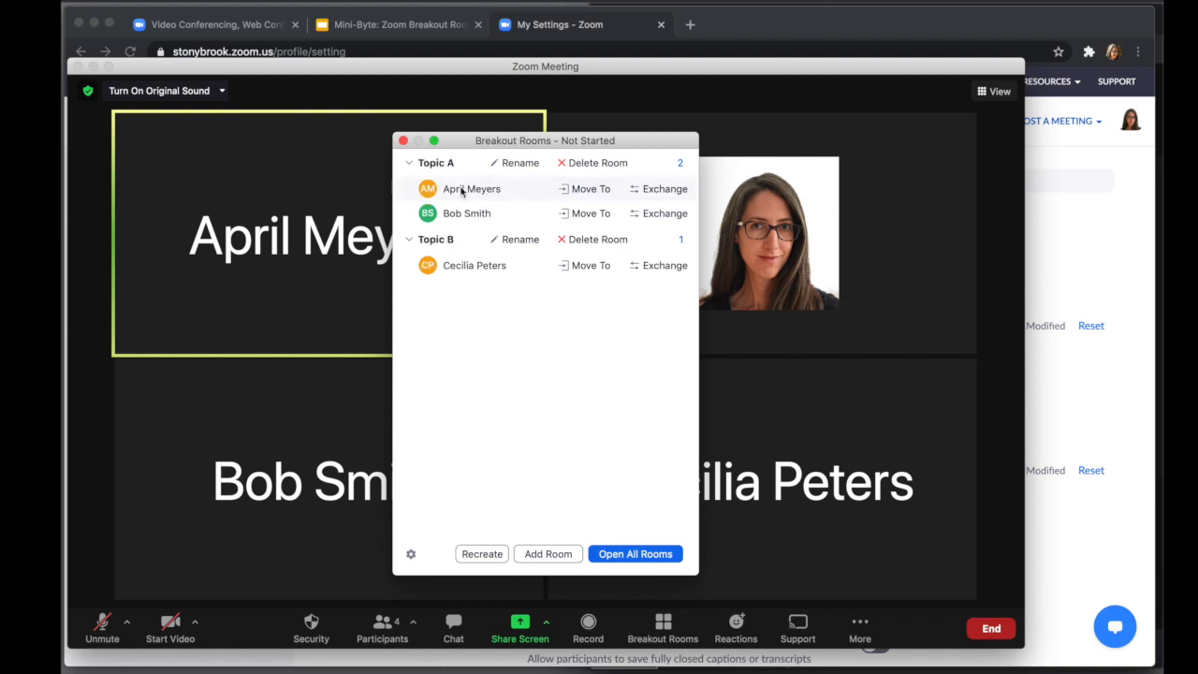
Move Topic A's first participant to Topic B, and exchange Topic B's second participant with the one left in Topic A.
left_click(577, 193)
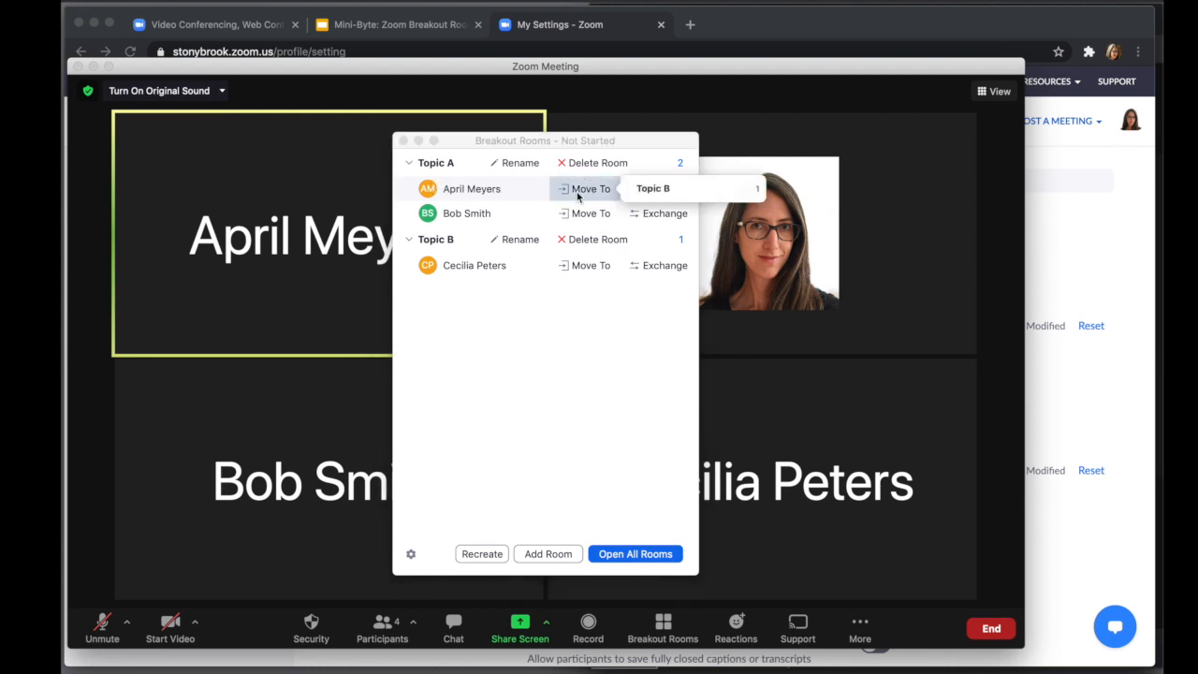
left_click(659, 192)
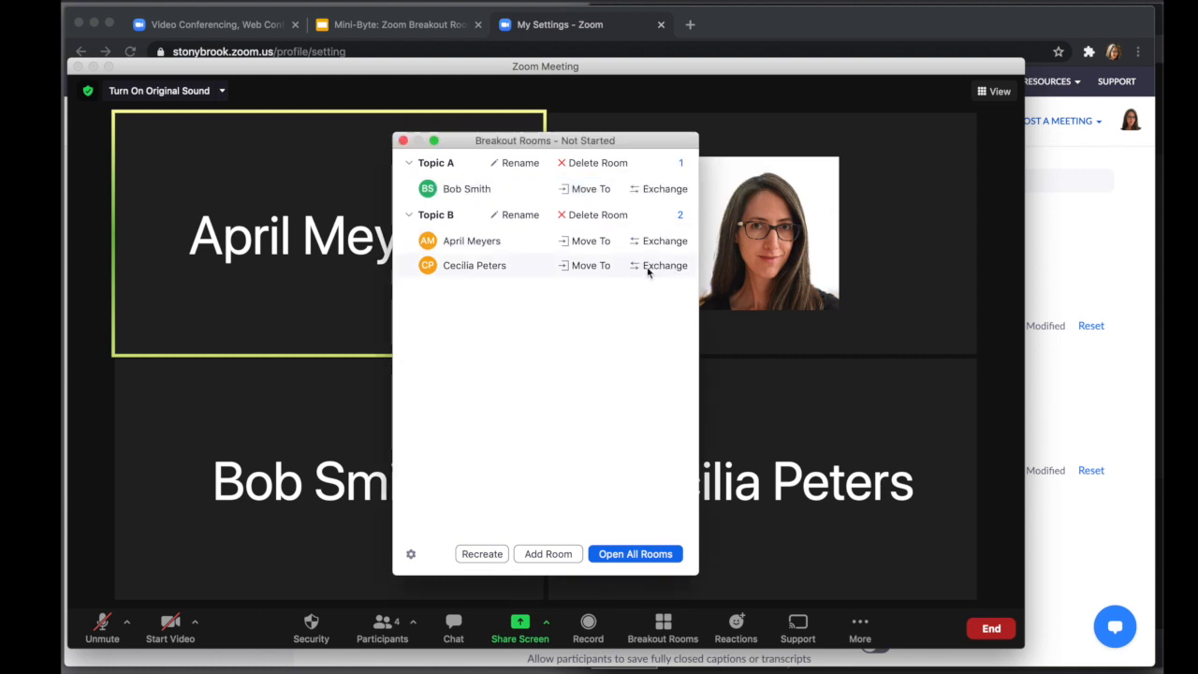
left_click(648, 270)
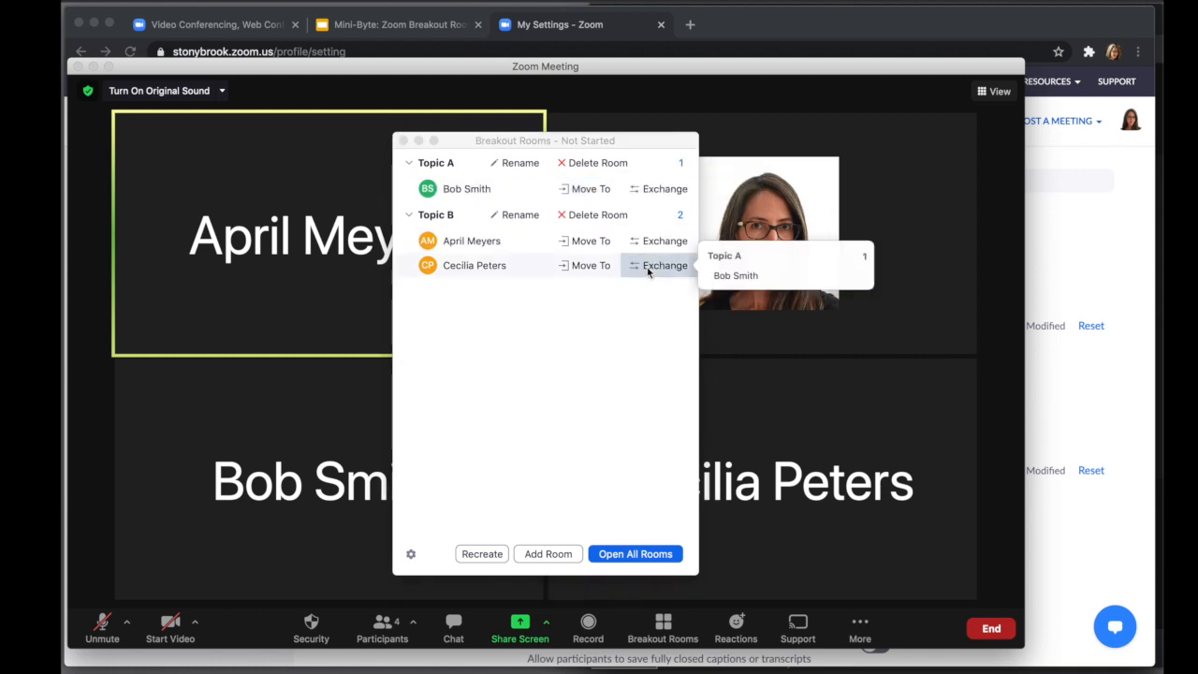
left_click(723, 275)
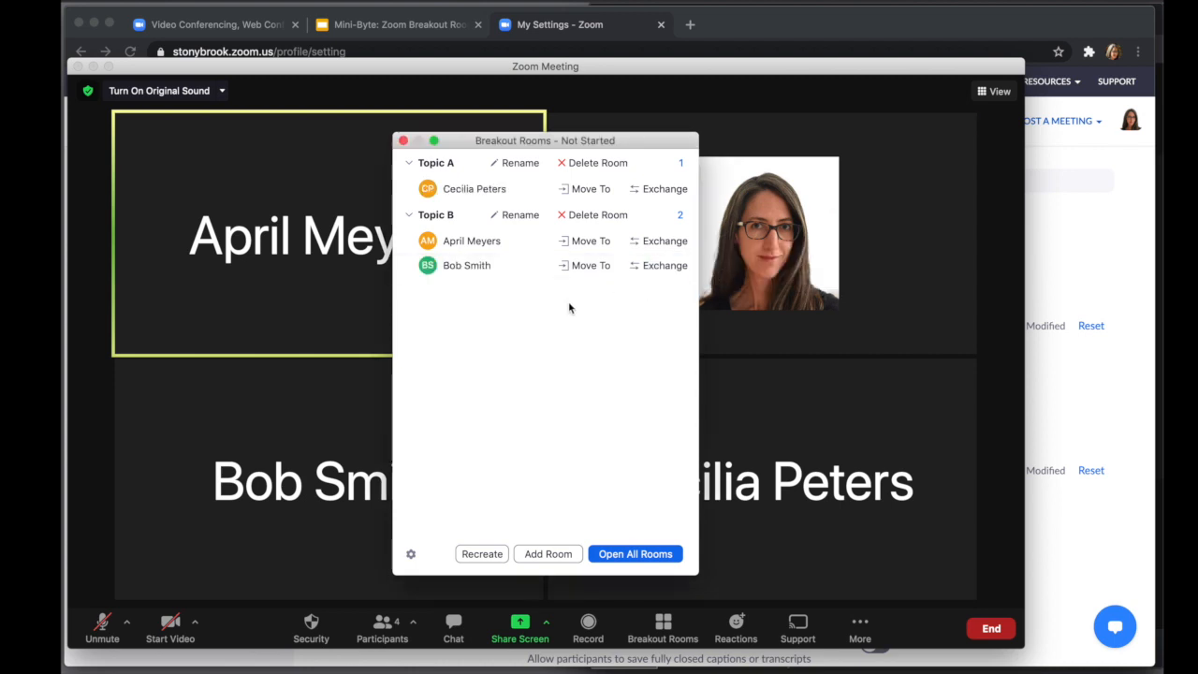
Check the participant assignment list of Topic A and close it.
mouse_move(678, 166)
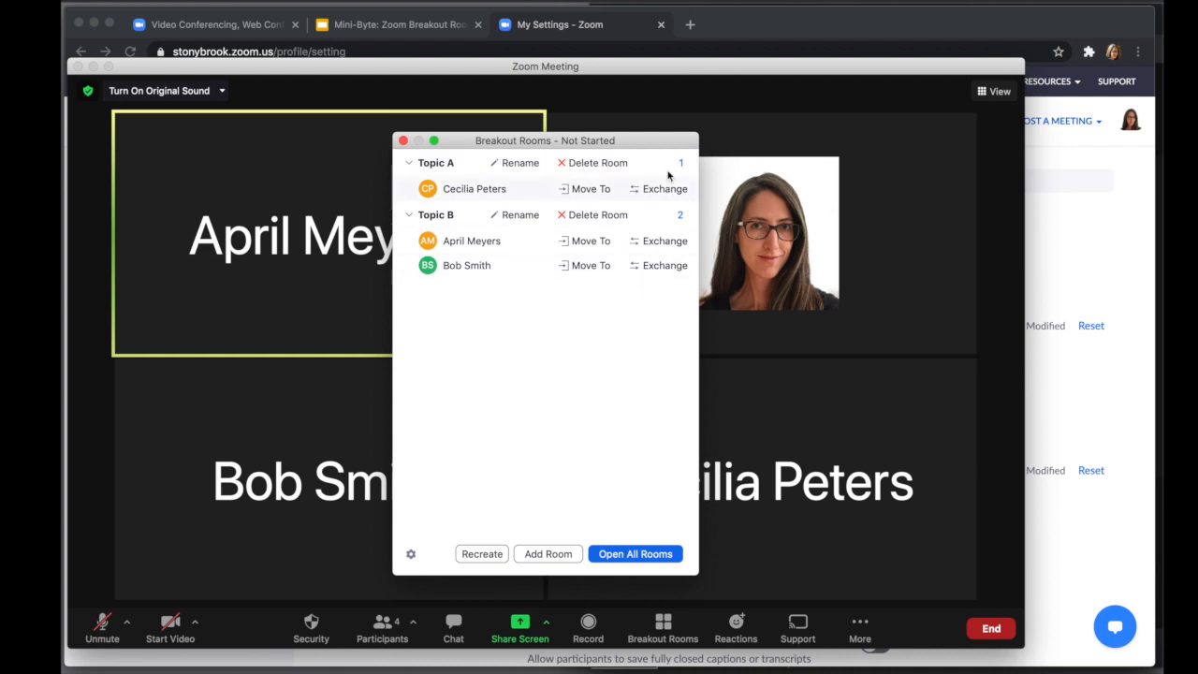
left_click(668, 165)
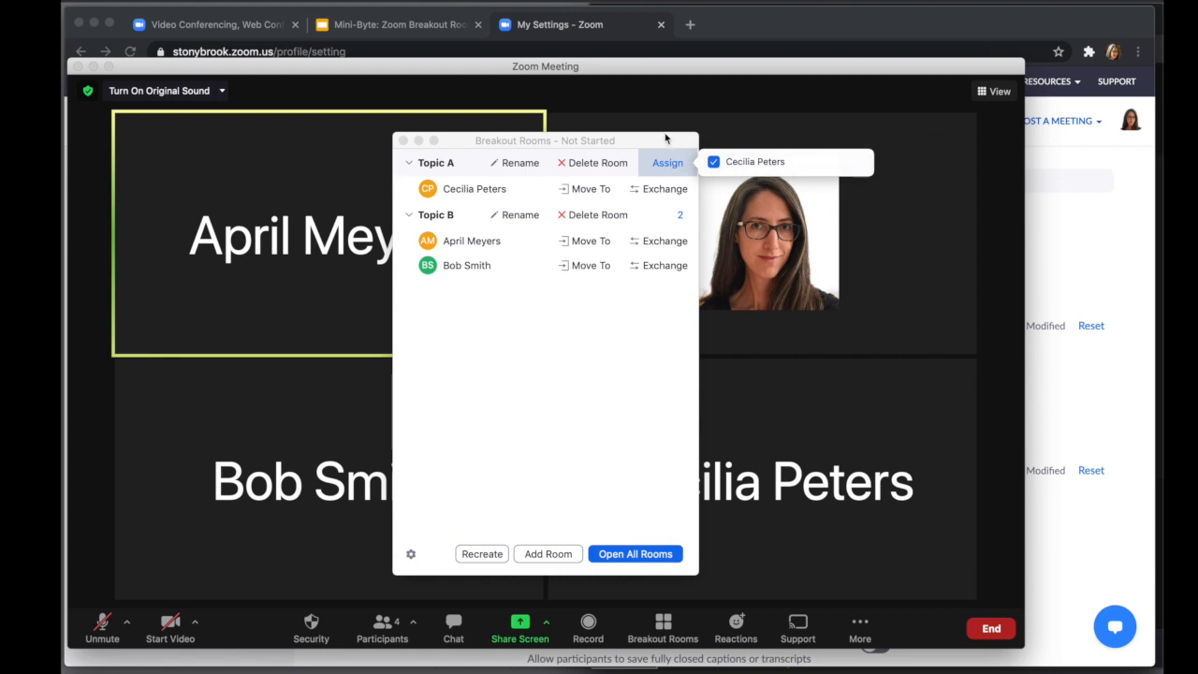
left_click(664, 140)
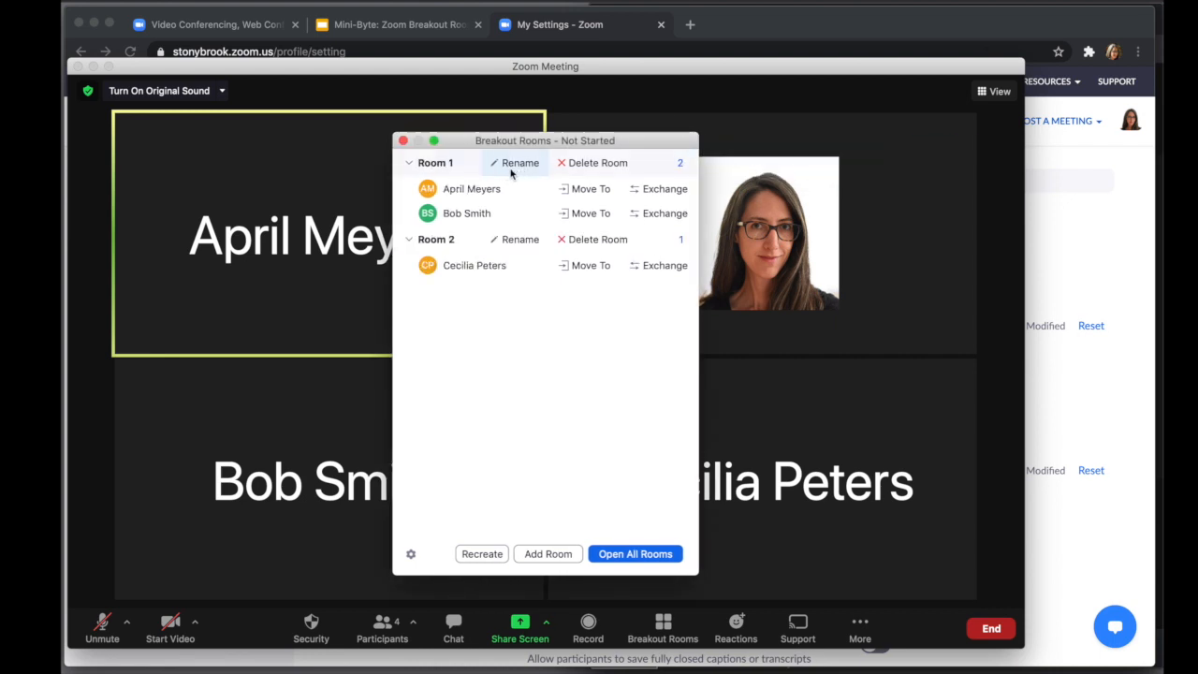
Rename Room 1 as Topic A and Room 2 as Topic B.
left_click(515, 163)
type("Topic A")
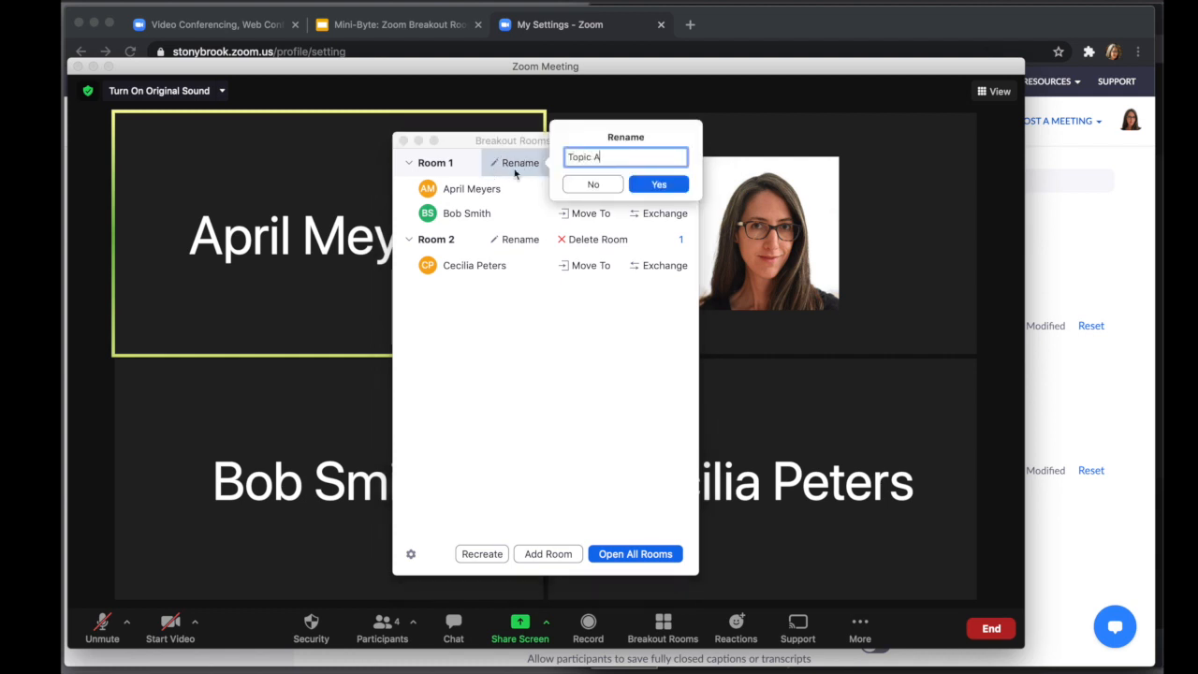
key("Return")
left_click(528, 244)
type("Topic B")
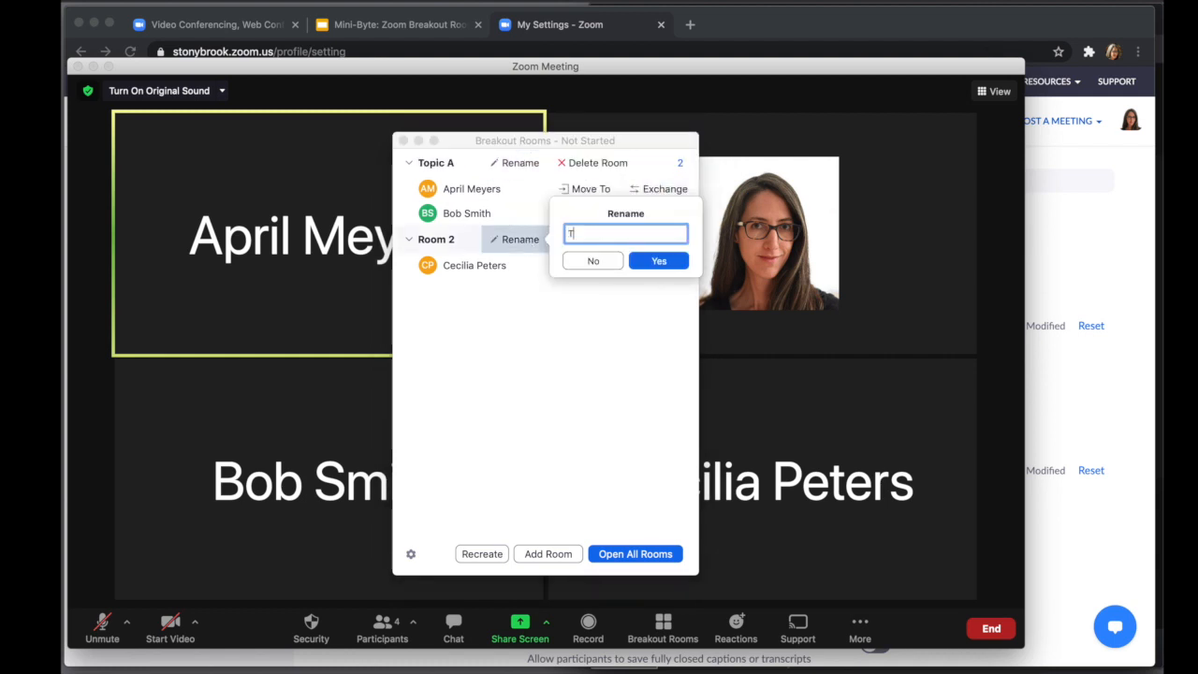
left_click(649, 262)
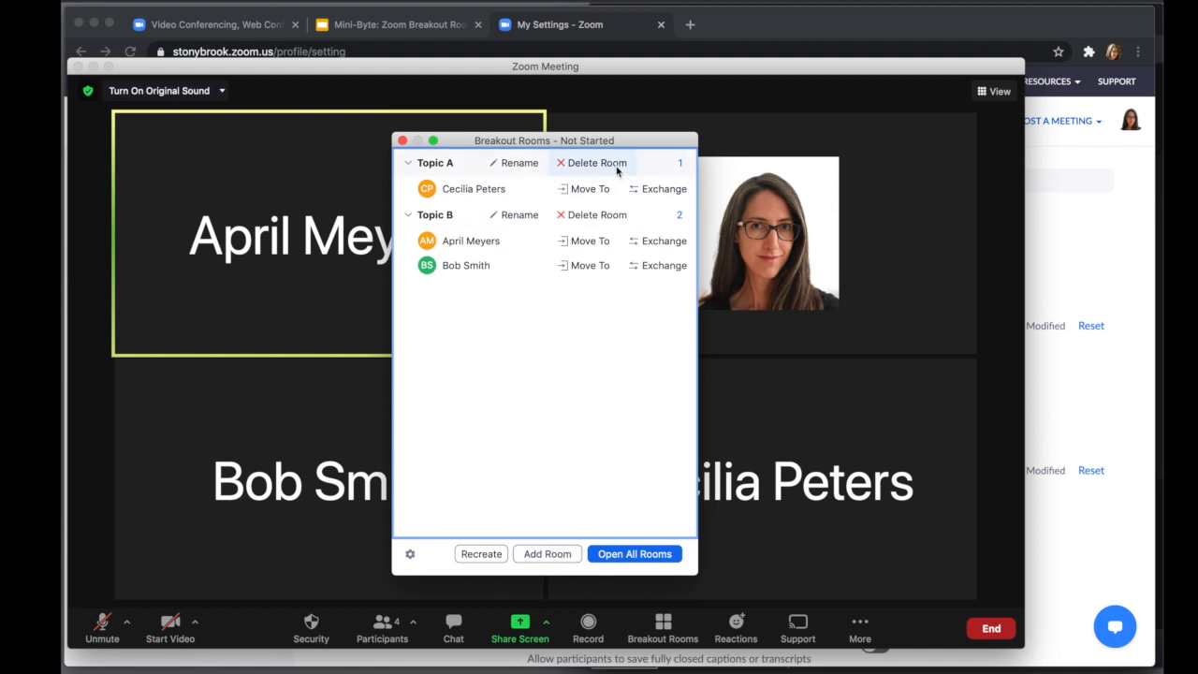
In the breakout room options, keep room choice and returning to the main session allowed, and enable automatically moving all assigned participants.
left_click(410, 554)
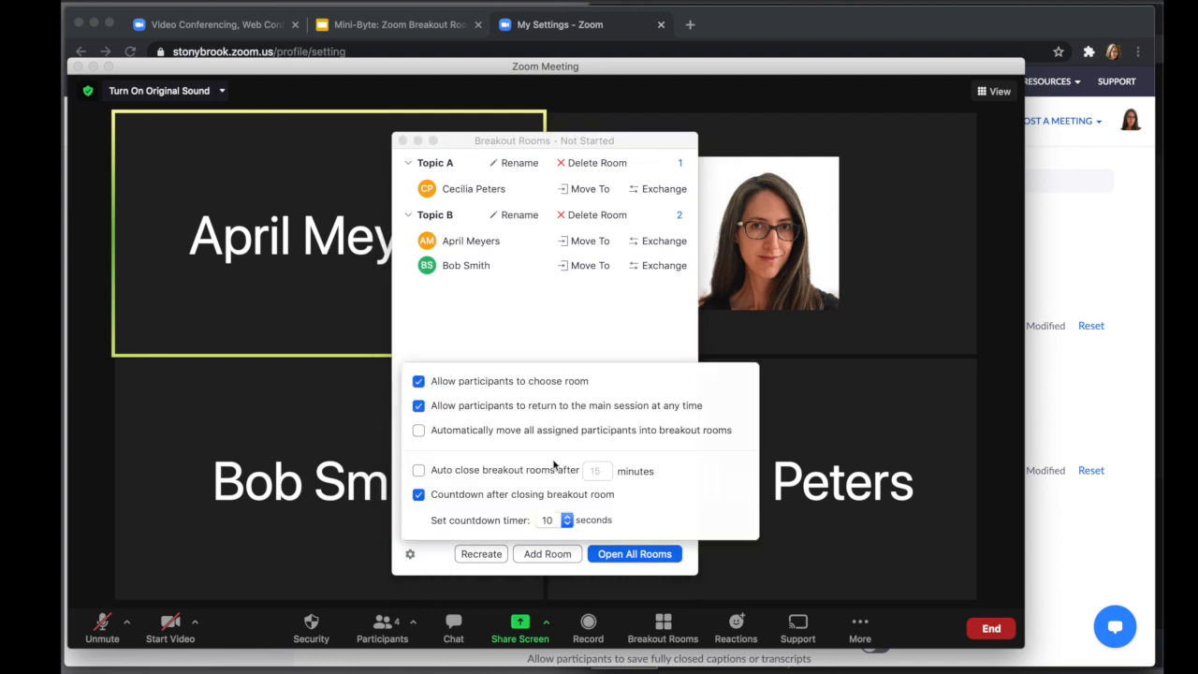
left_click(426, 383)
left_click(425, 384)
left_click(420, 411)
left_click(420, 411)
left_click(418, 432)
Try the option to auto close breakout rooms after 15 minutes.
left_click(418, 470)
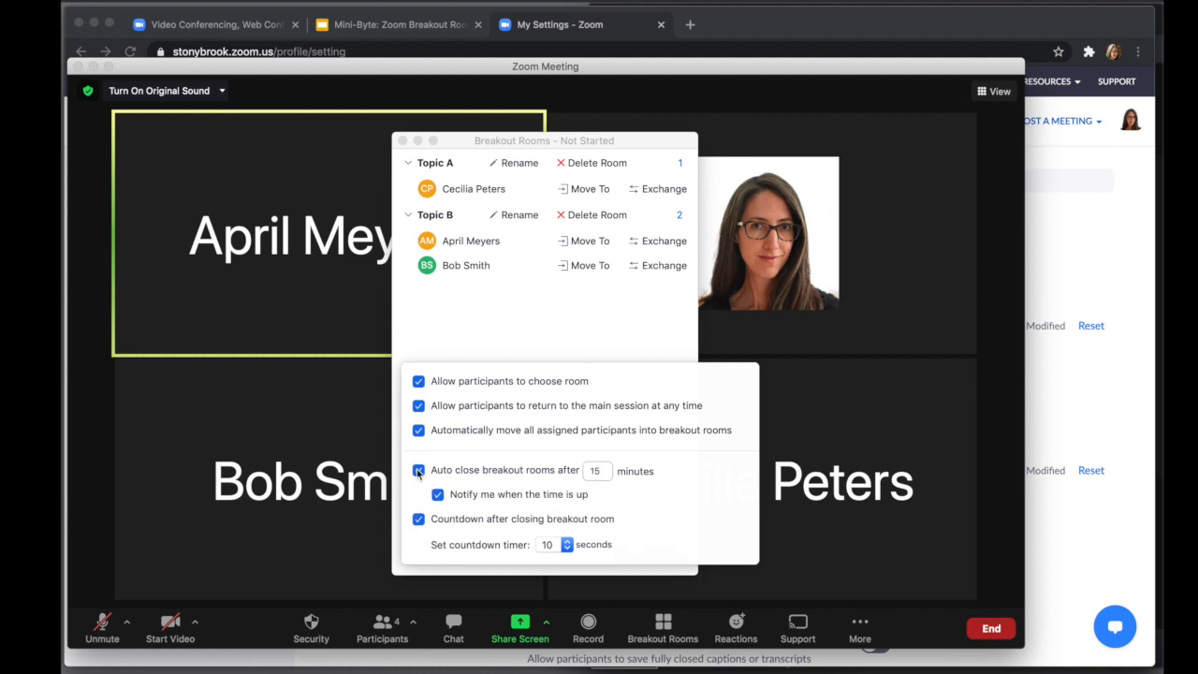
left_click(419, 470)
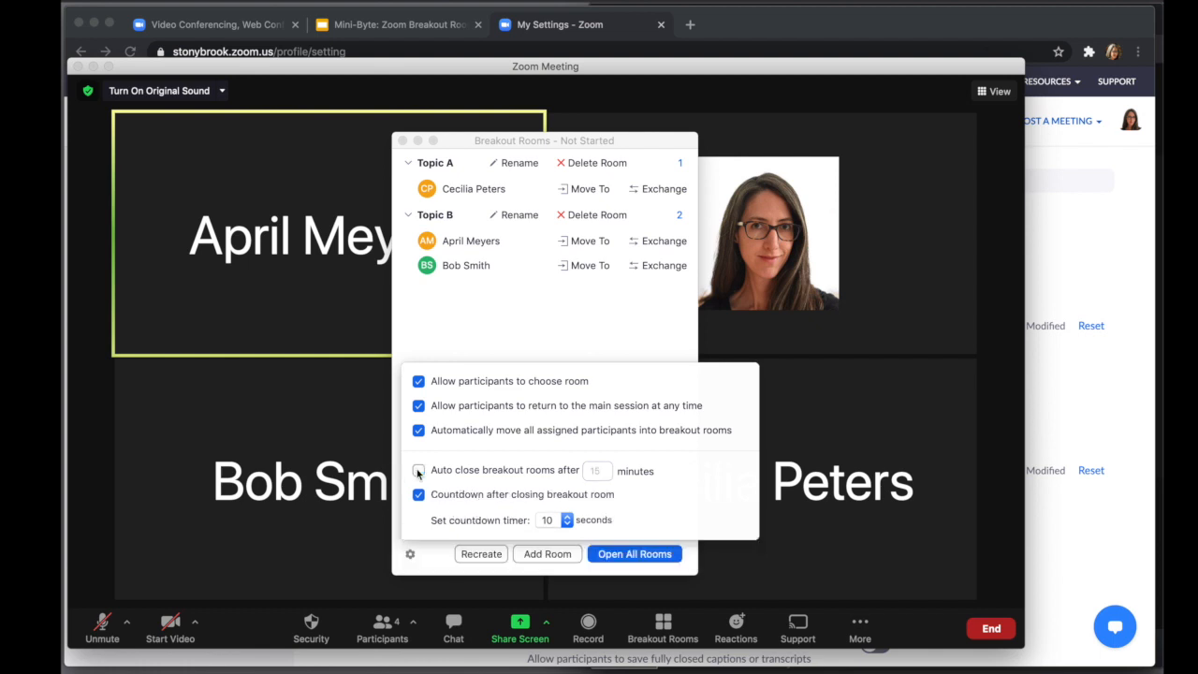
left_click(418, 471)
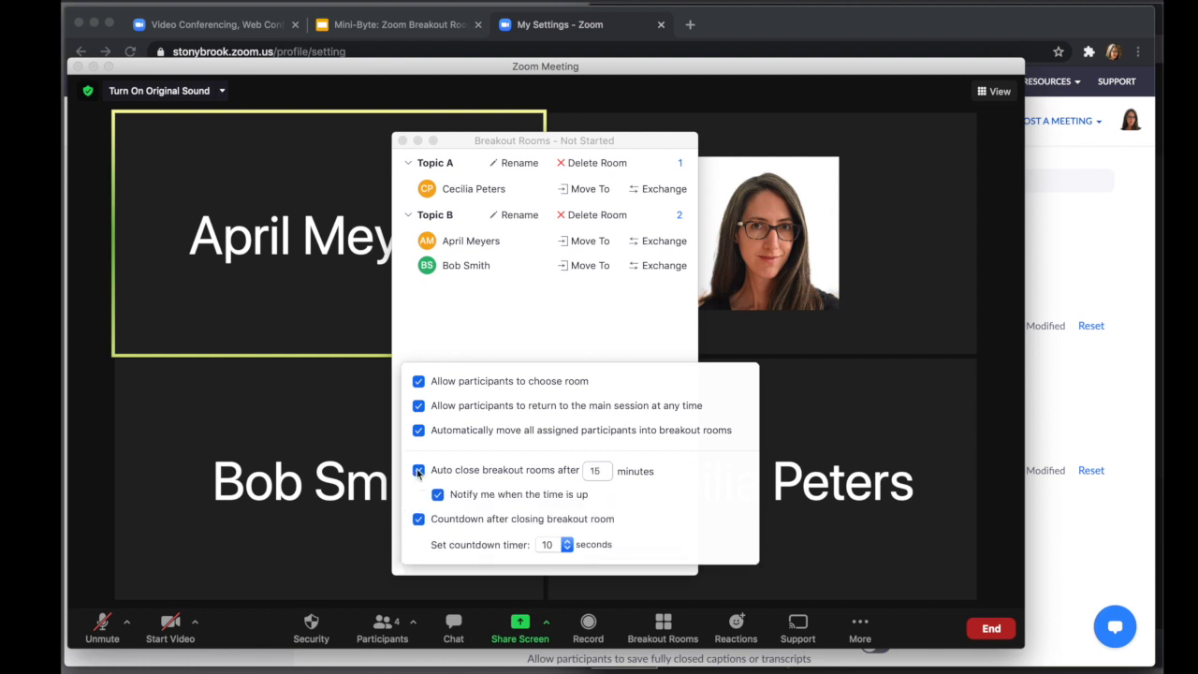
left_click(423, 474)
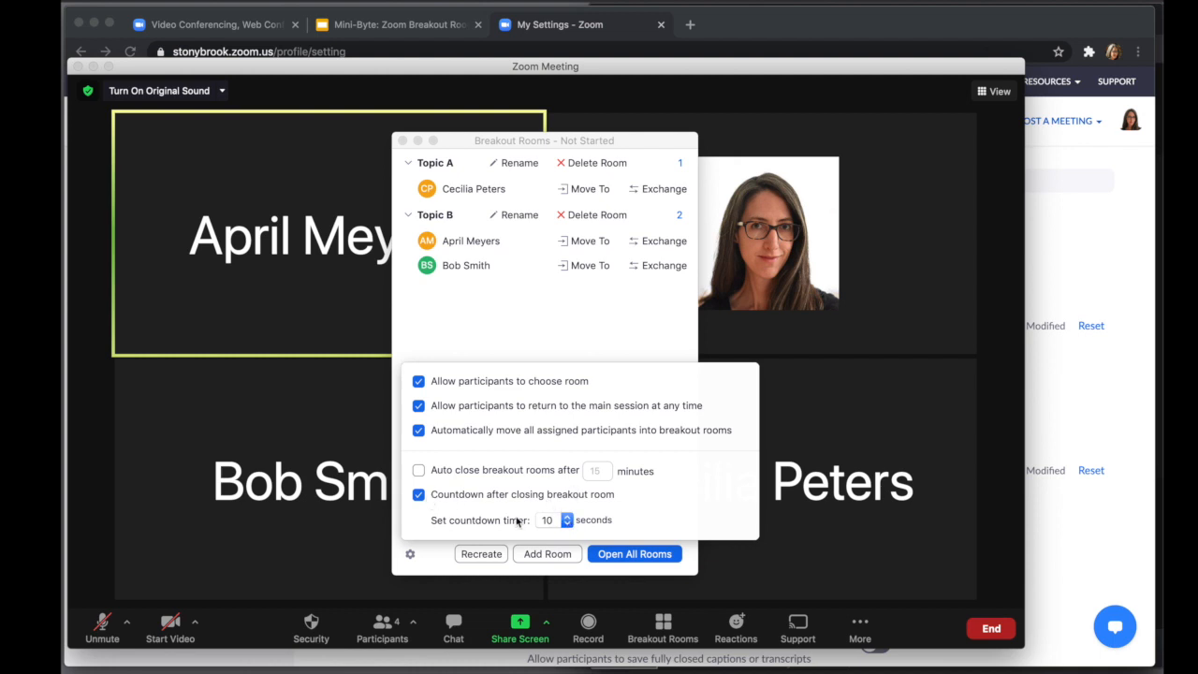
Choose 10 seconds for the countdown timer after closing breakout rooms, and close the options.
left_click(565, 520)
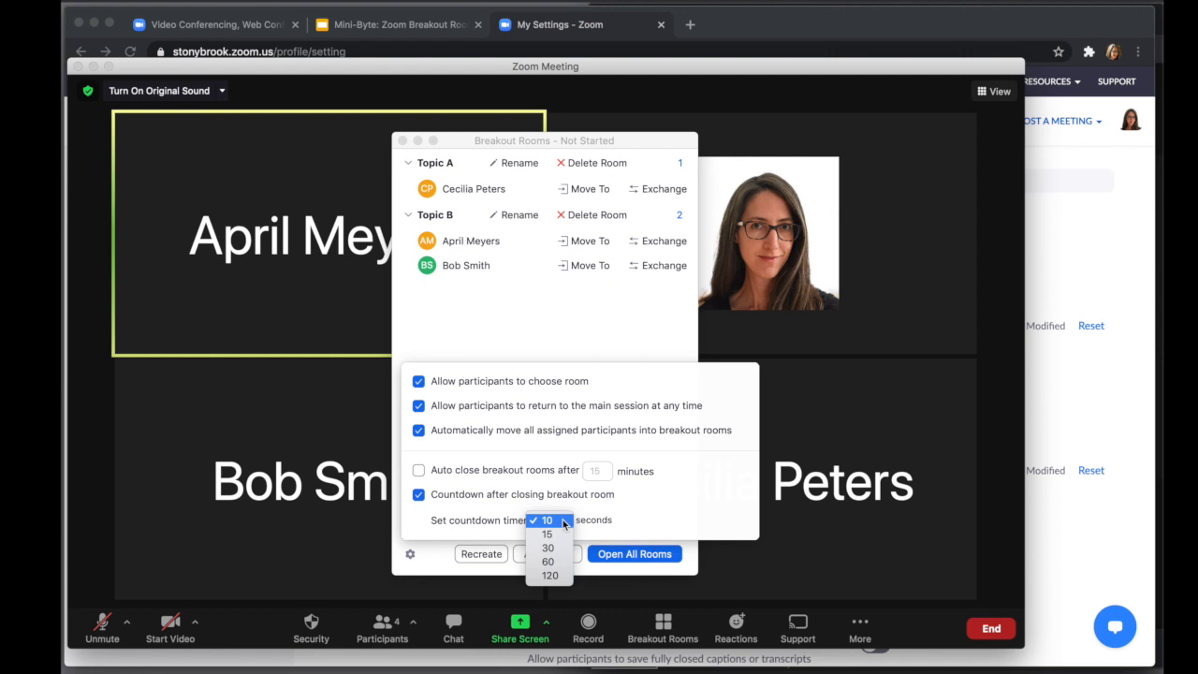
left_click(562, 520)
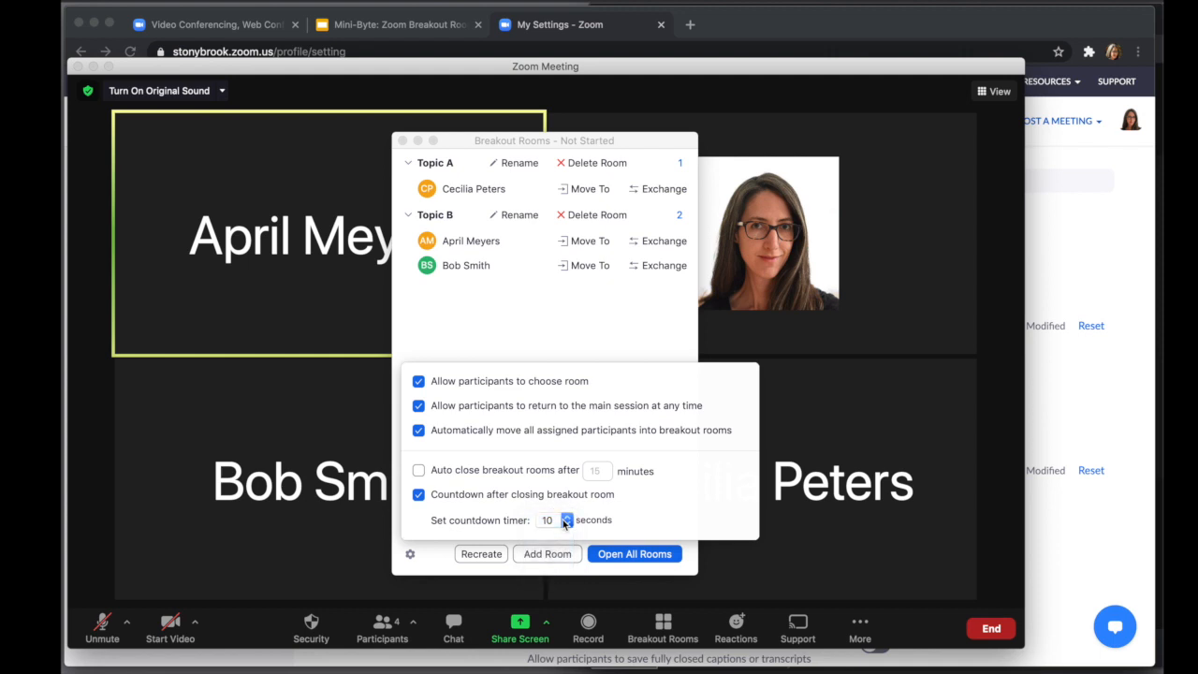
left_click(555, 322)
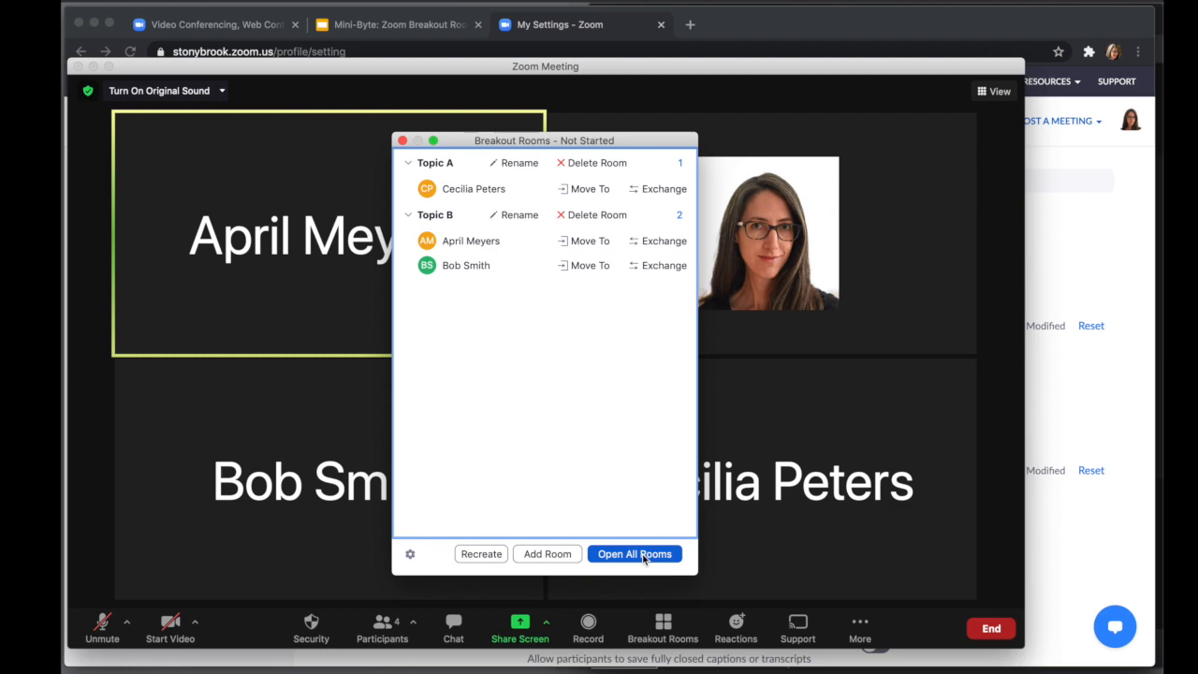
Open all breakout rooms and arrange the participant's browser window beside the host's breakout room list.
left_click(636, 554)
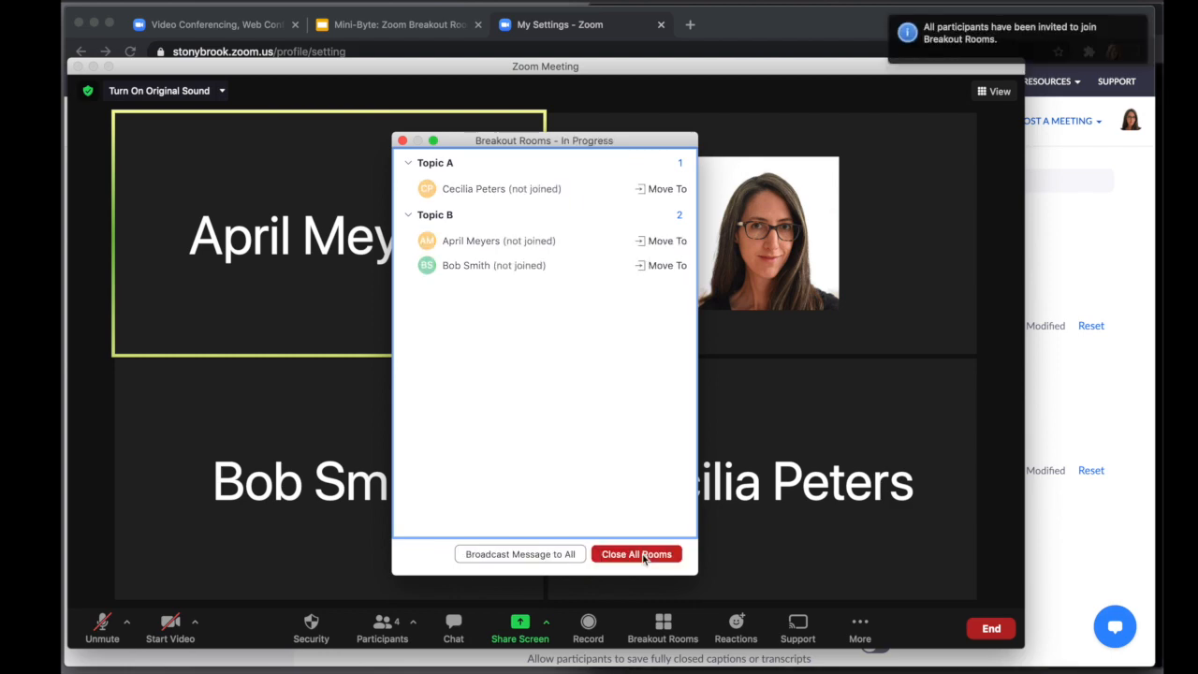
key("ctrl+Up")
left_click(1003, 351)
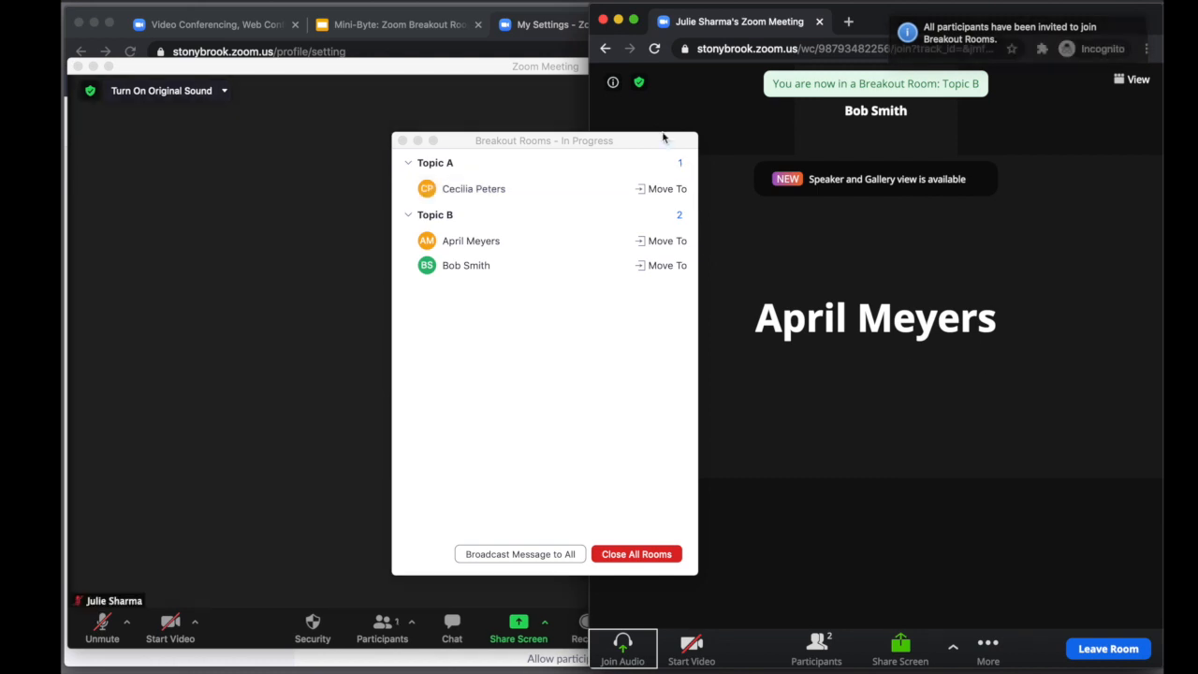
left_click_drag(663, 138, 593, 147)
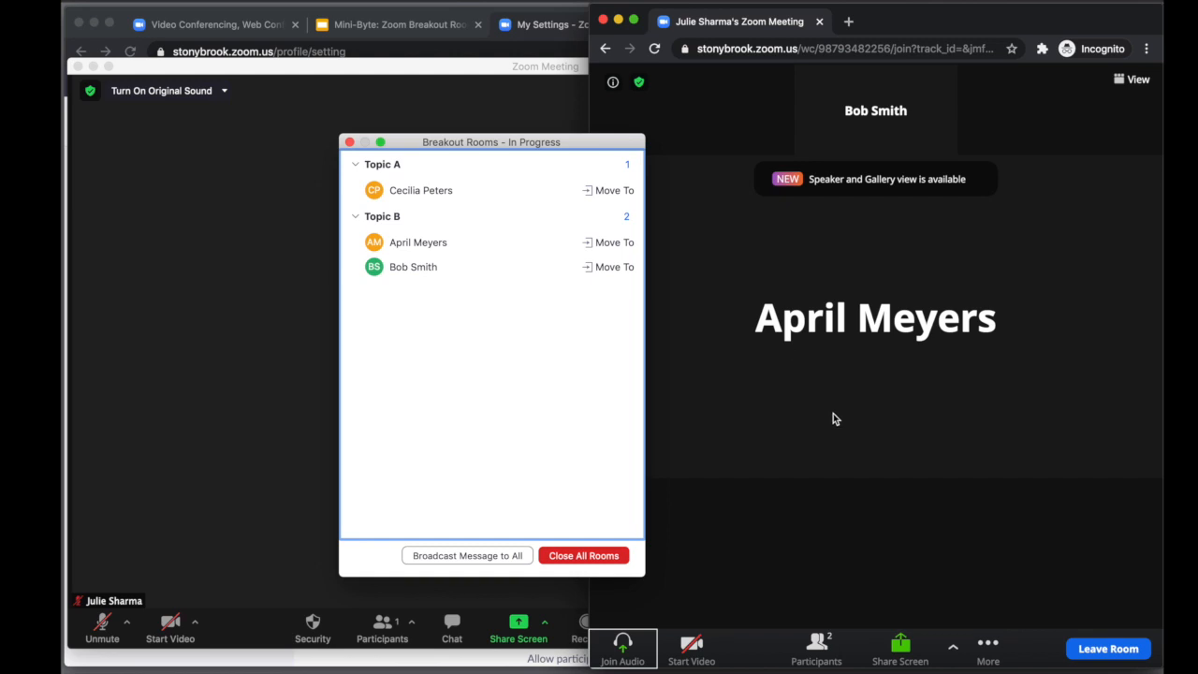
left_click(853, 550)
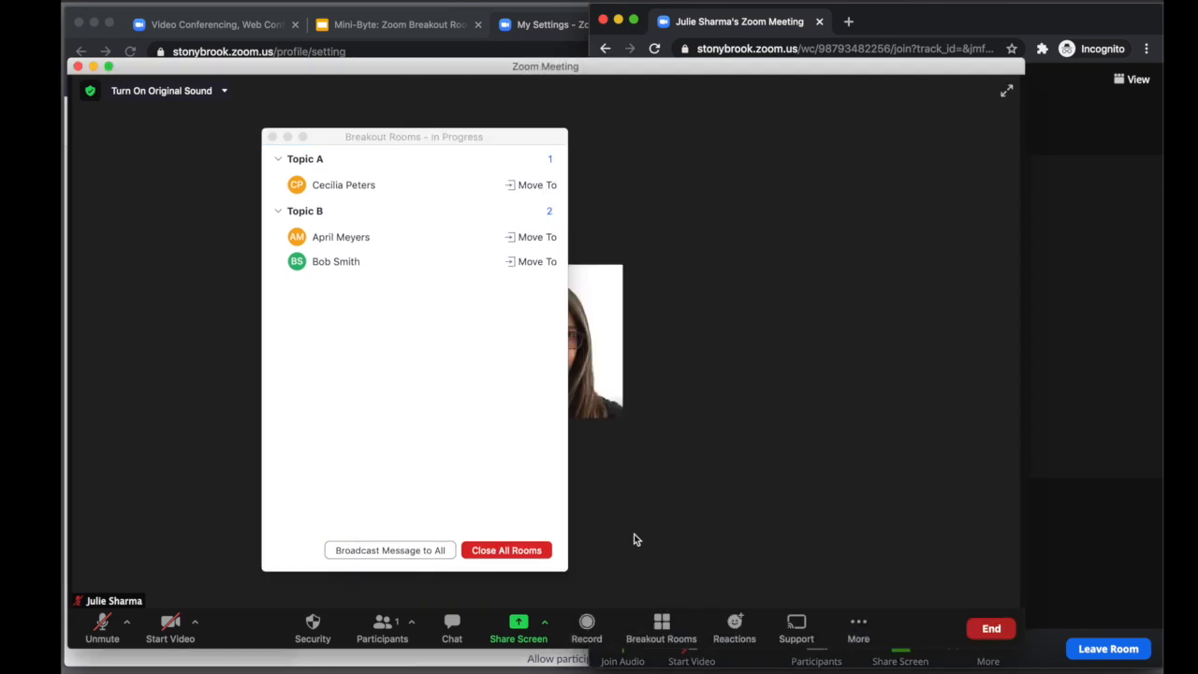
Open the host's meeting chat and send the message "Main Chat" to Everyone.
left_click(450, 625)
left_click(640, 382)
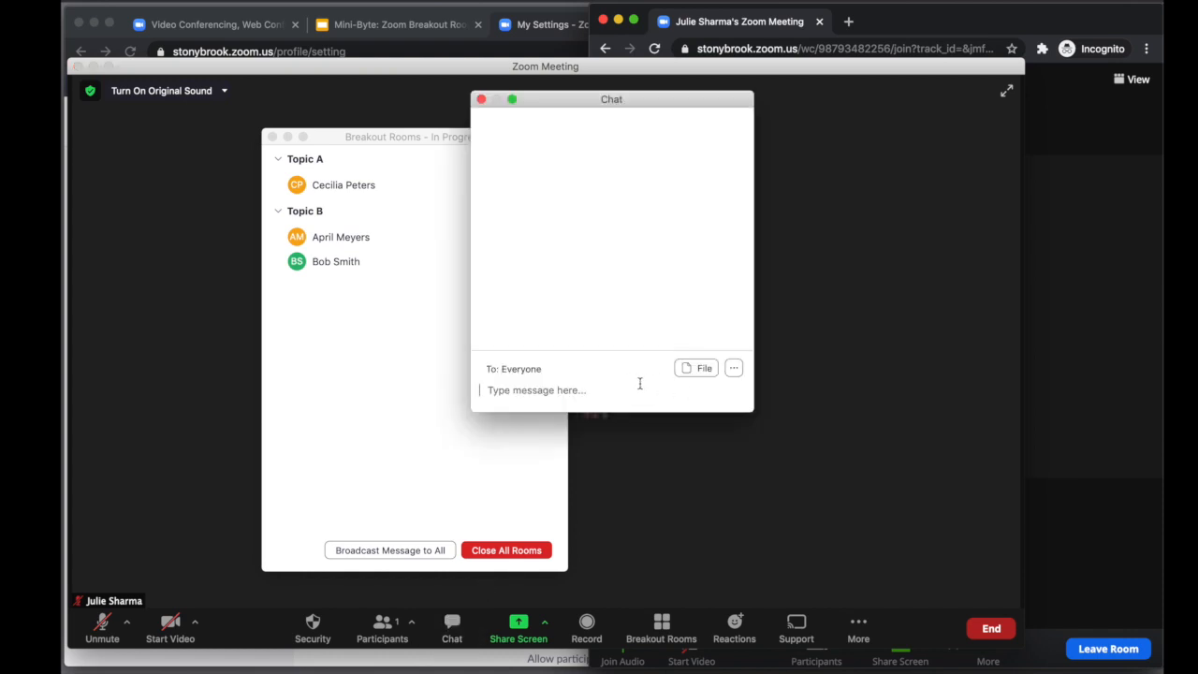
type("Main Chat")
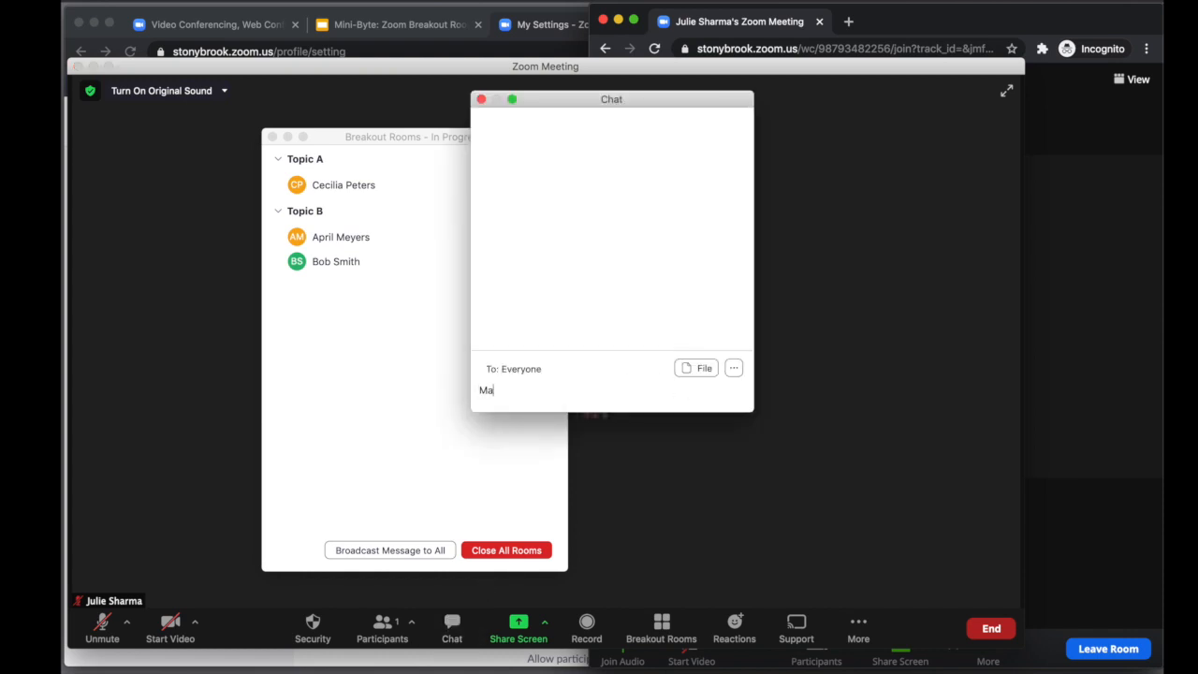
key("BackSpace")
key("BackSpace")
type("at")
key("Return")
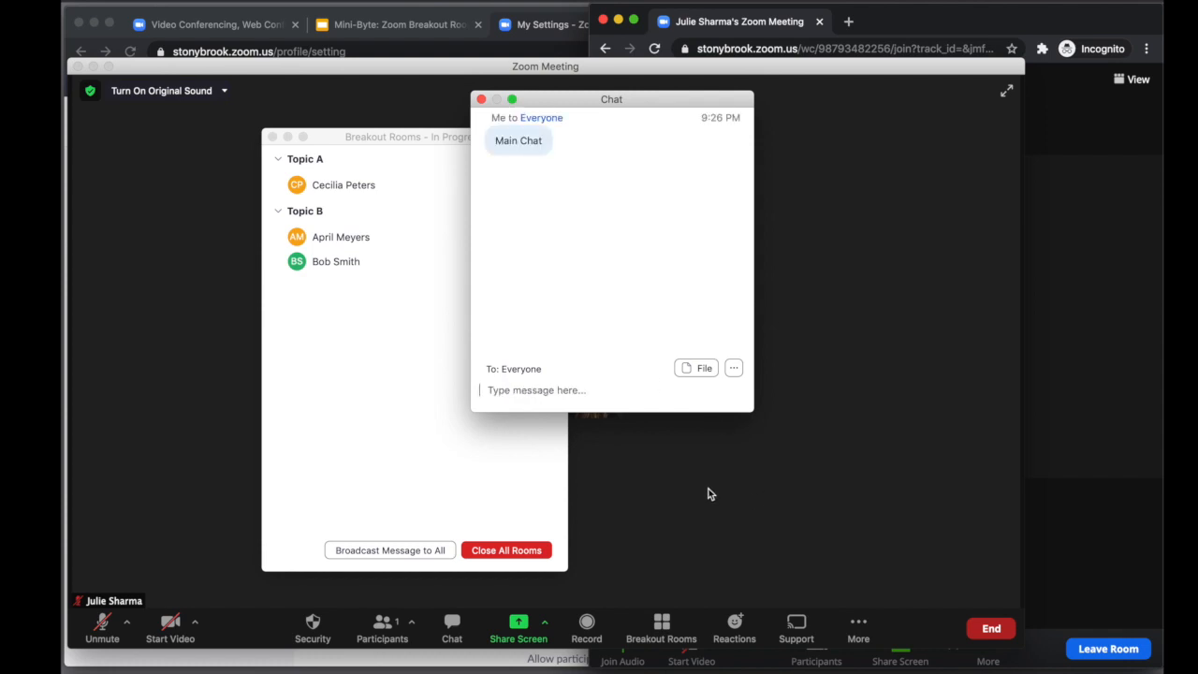
Check the host's participant list while the breakout rooms are open, and close it.
left_click(381, 632)
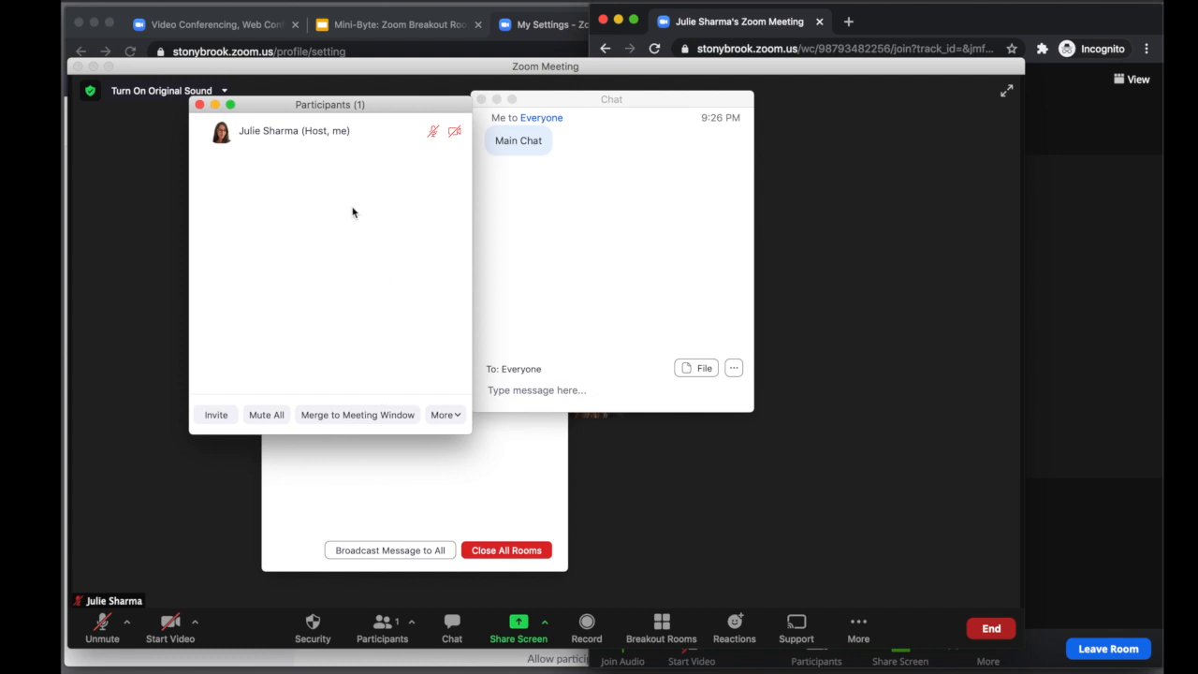
left_click(199, 105)
In the participant's browser window, open the group chat and send "Breakout Room Chat" to Everyone.
left_click(1110, 548)
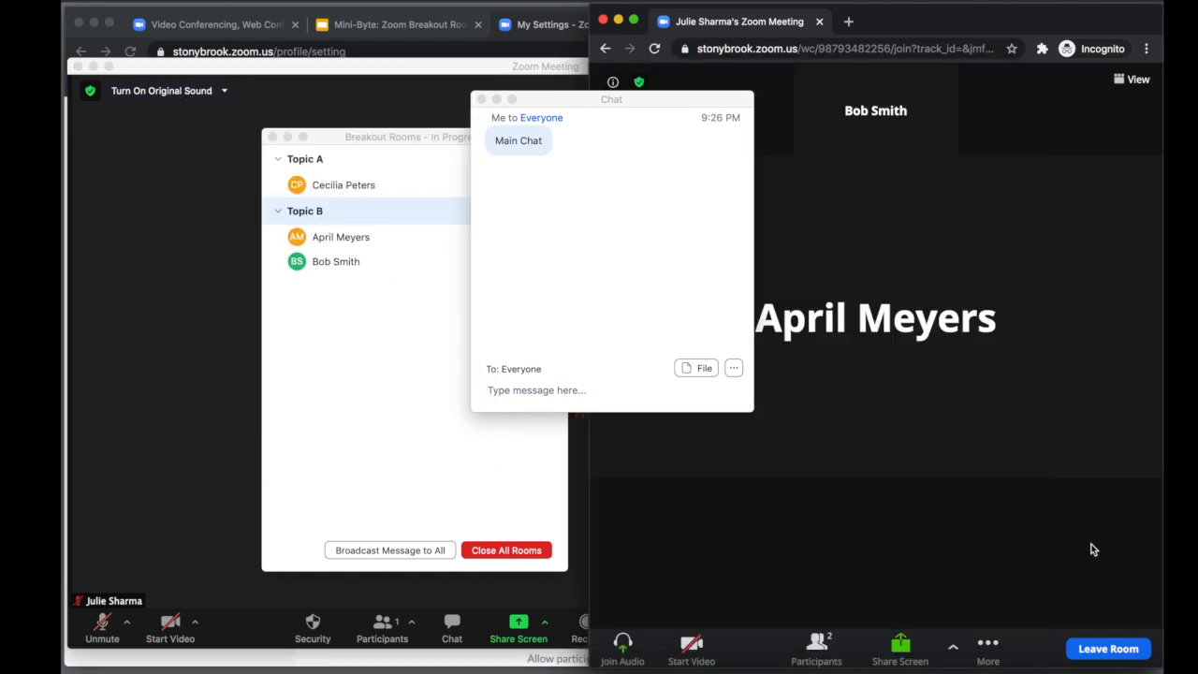
left_click(989, 647)
left_click(992, 557)
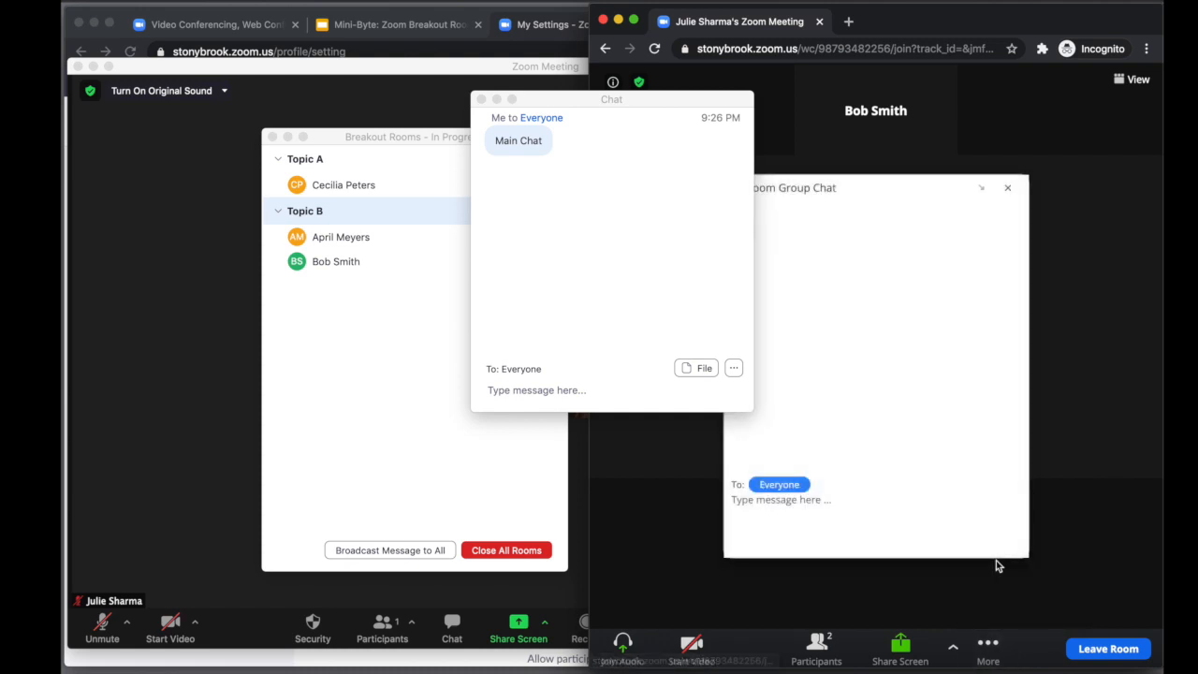
left_click_drag(910, 186, 976, 186)
left_click(879, 508)
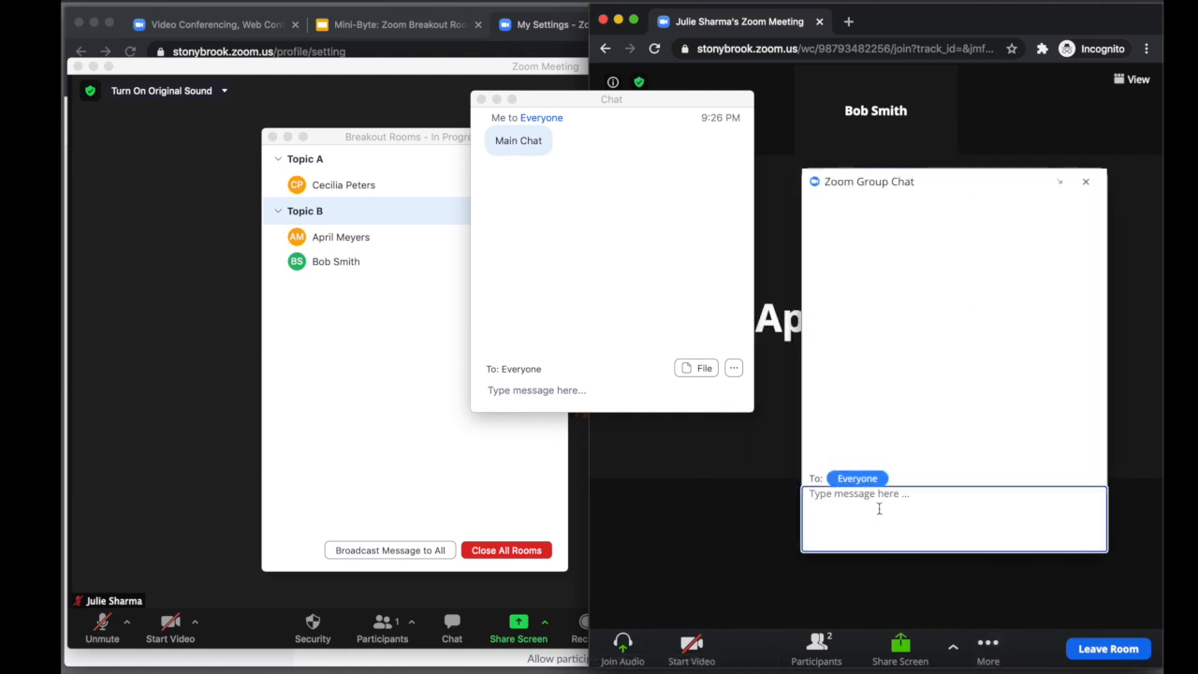
type("Breakout Room Chat")
key("Return")
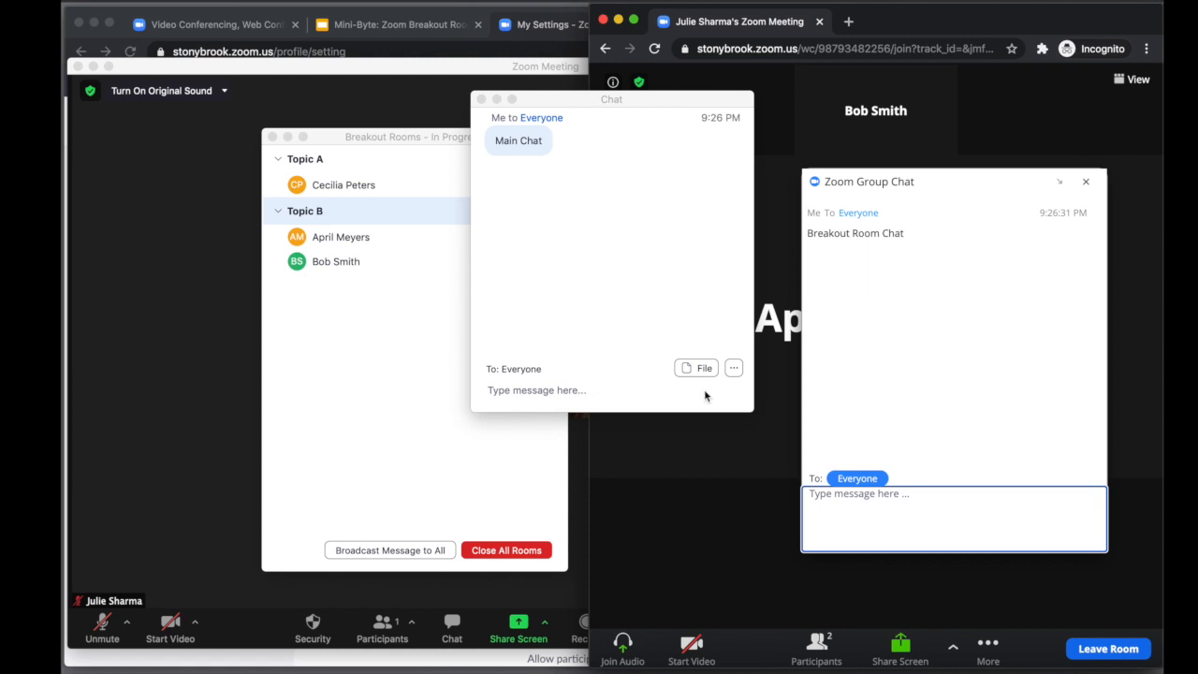
Close the host's chat and broadcast the message "5 more minutes" to all breakout rooms.
left_click(481, 99)
left_click(387, 525)
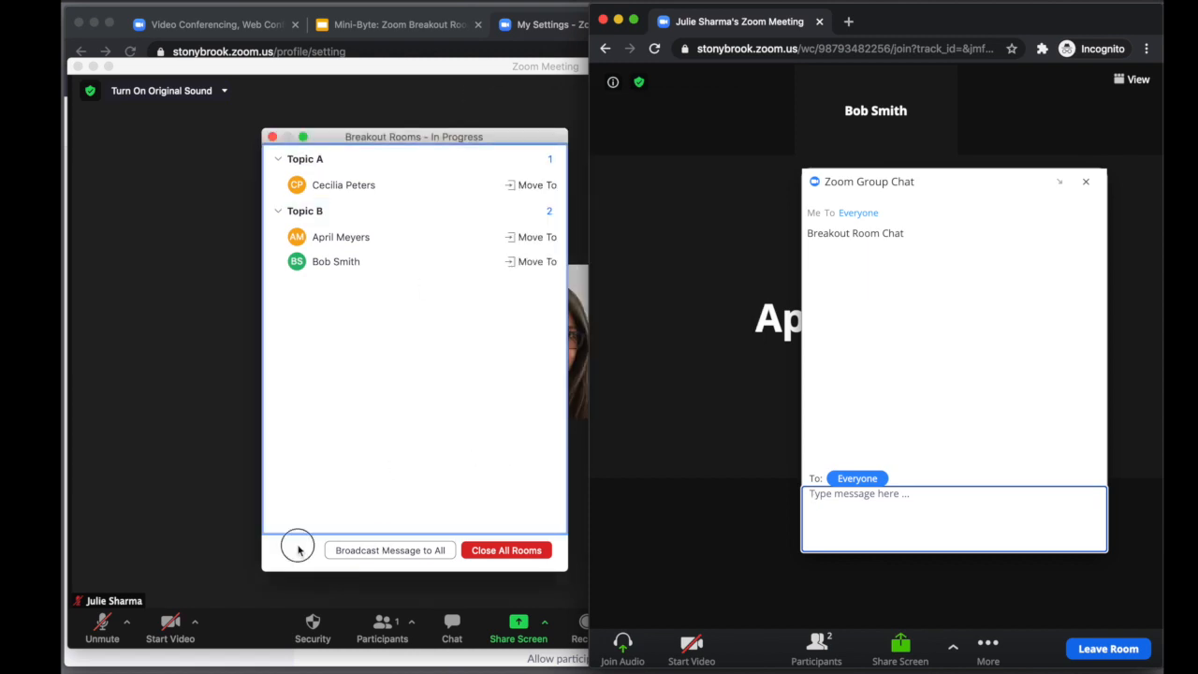
left_click(387, 550)
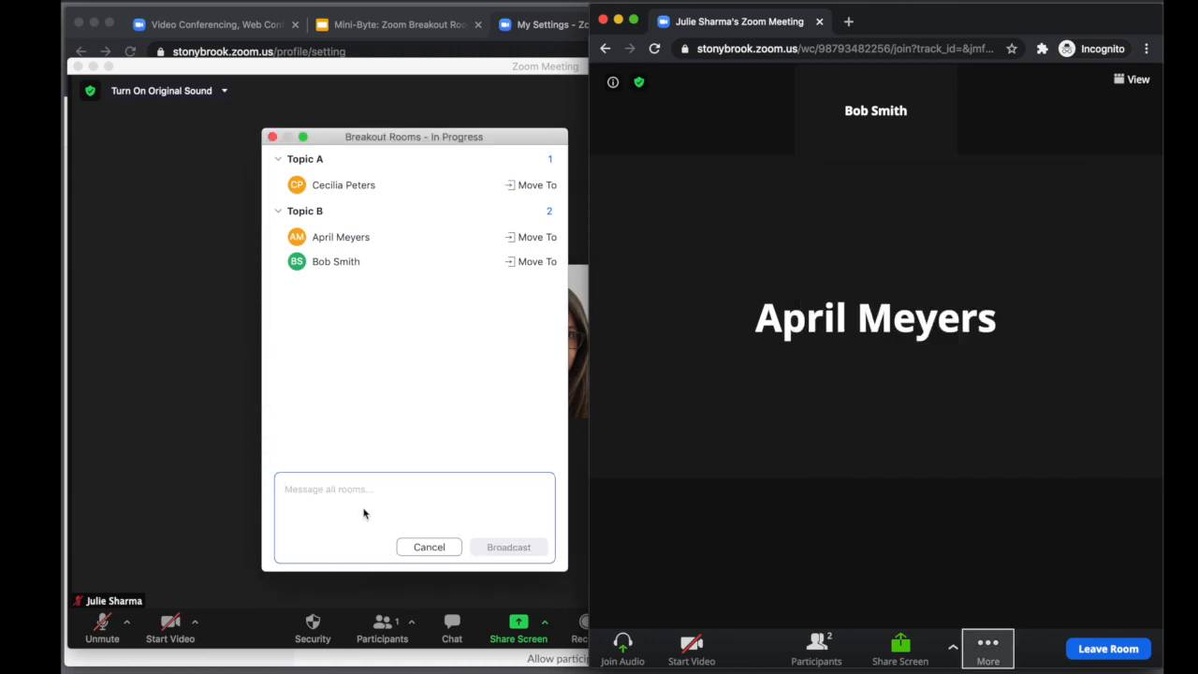
type("5 more minutrs")
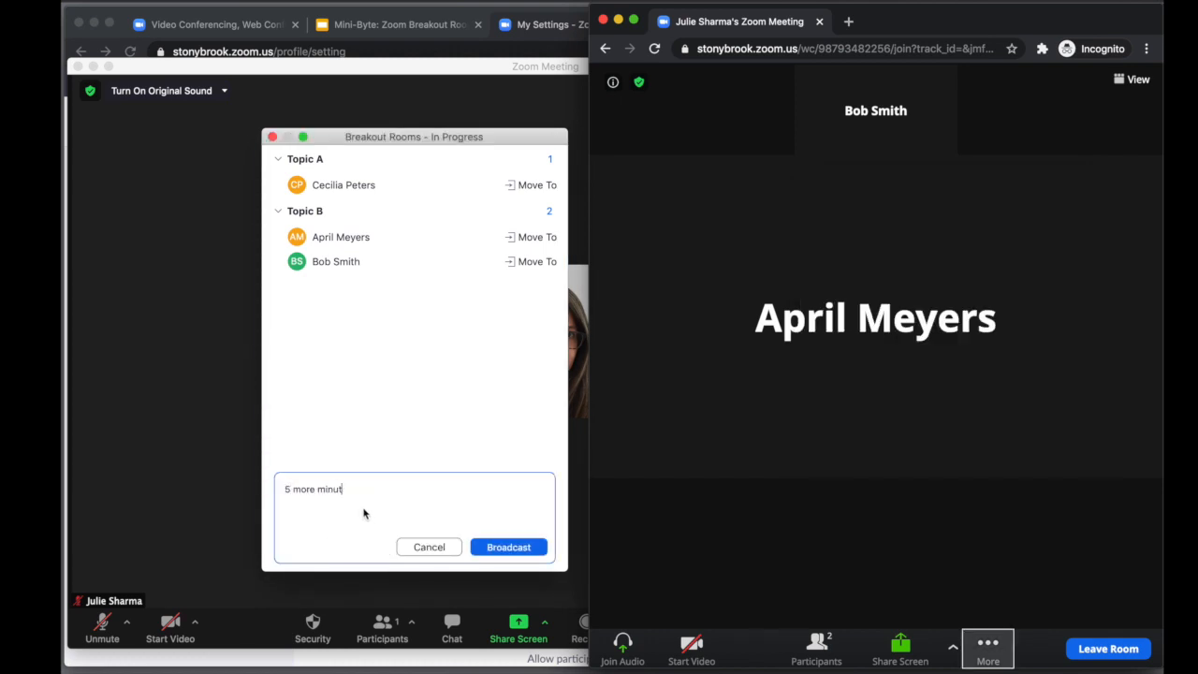
key("BackSpace")
key("BackSpace")
type("es")
left_click(508, 547)
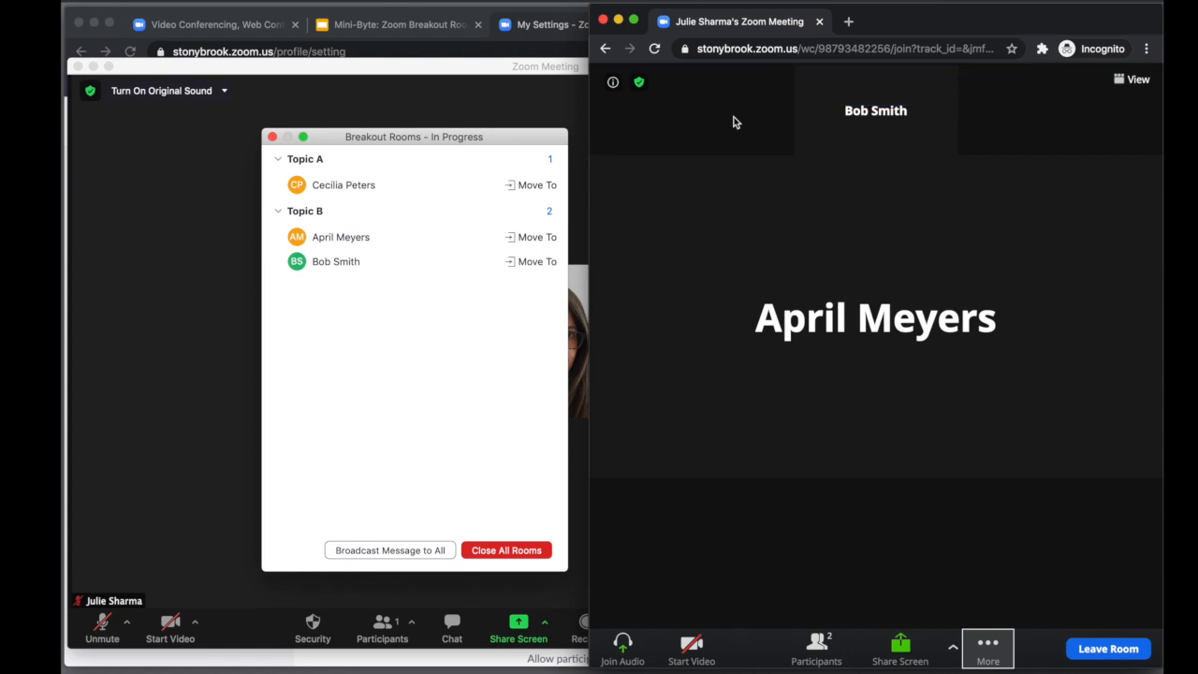
Switch to the participant's Firefox window, widen it, and ask for help by inviting the host to the breakout room.
key("super+Tab")
left_click(1008, 608)
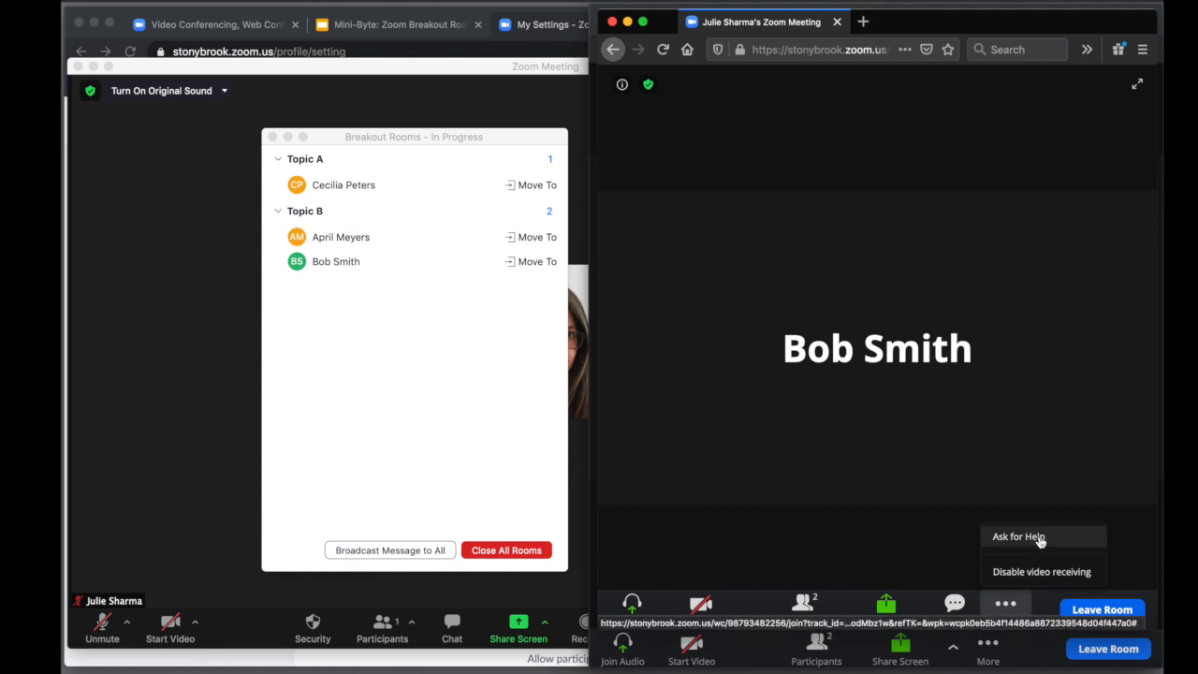
left_click_drag(596, 555, 507, 553)
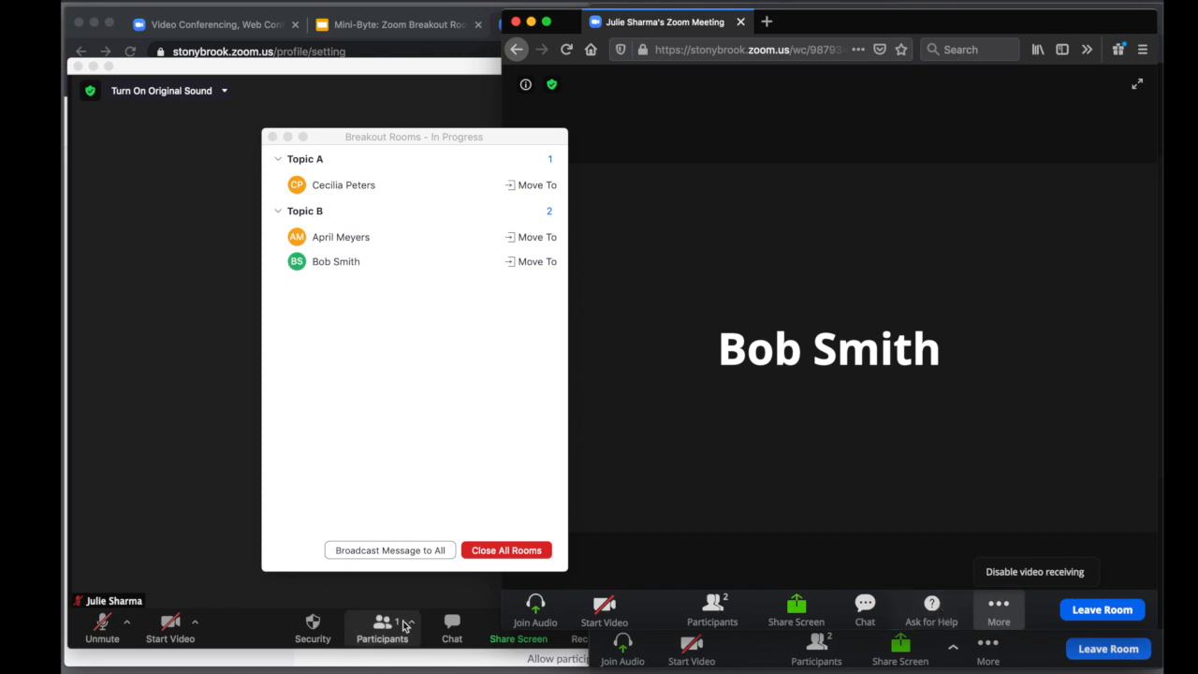
left_click(931, 608)
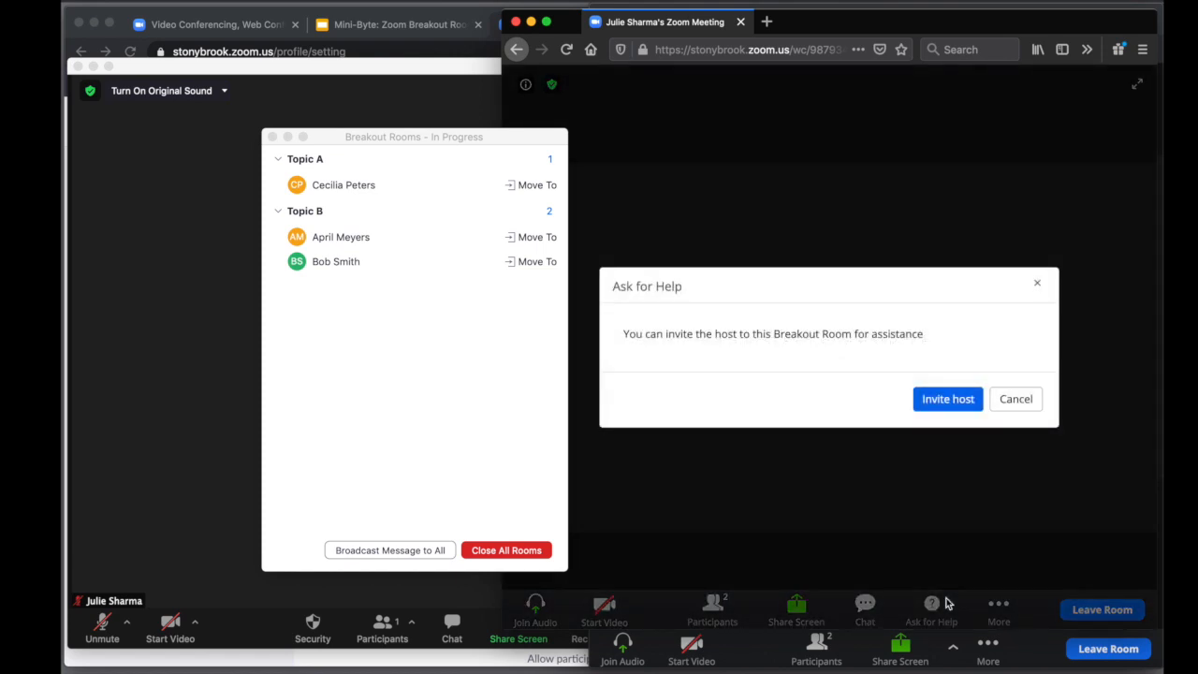
left_click(950, 404)
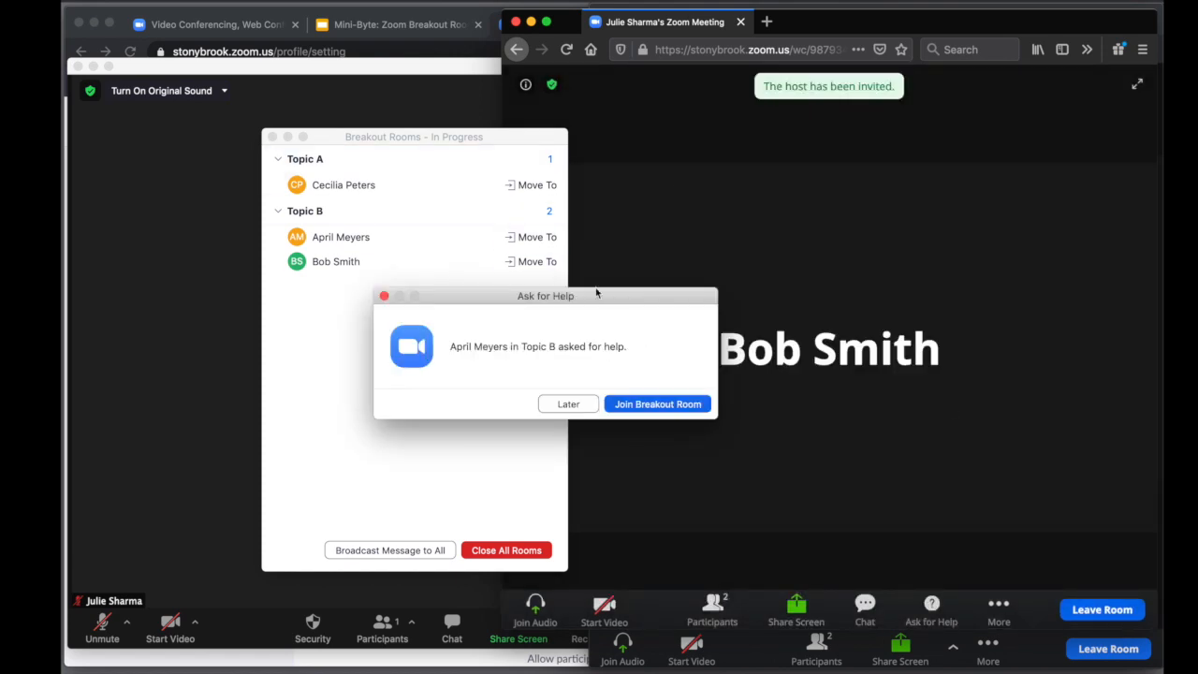
Move the help request aside and join the Topic B breakout room from it as host.
left_click_drag(646, 298, 434, 293)
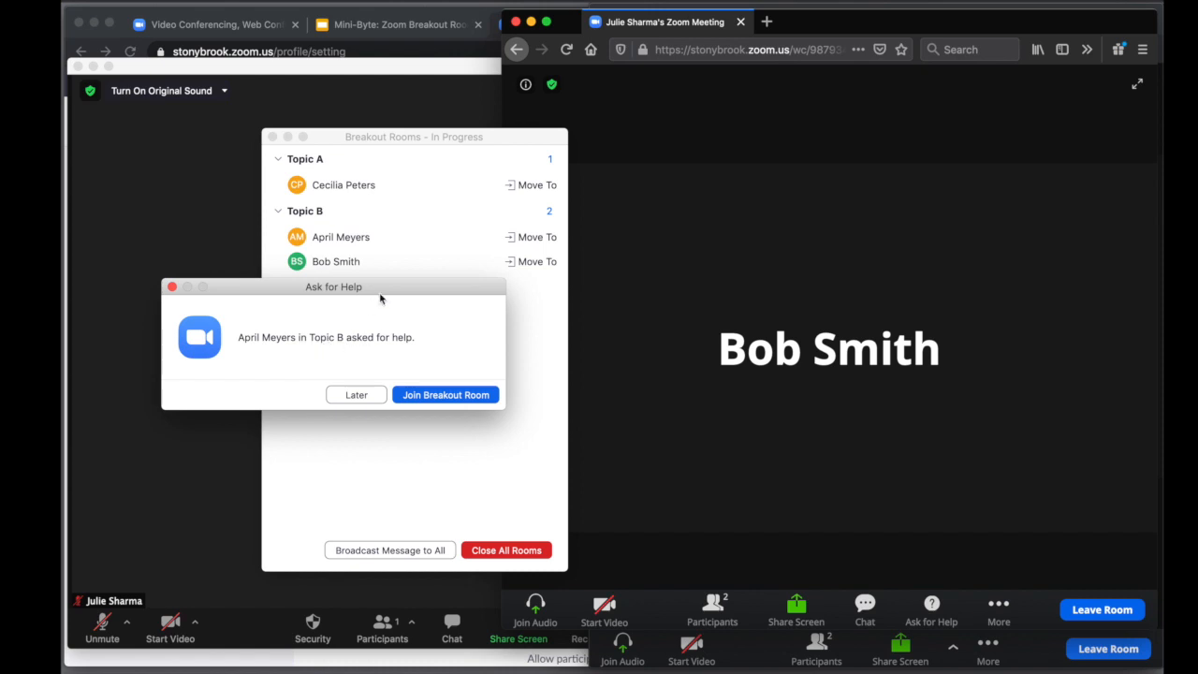
left_click_drag(382, 286, 377, 290)
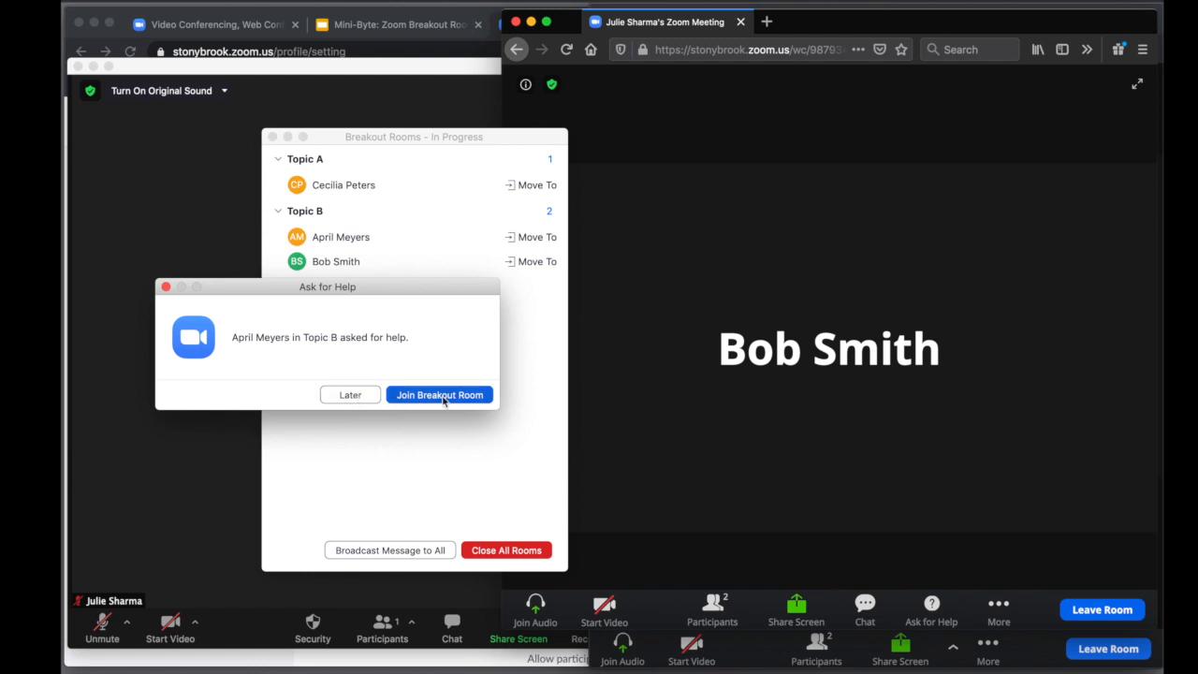
left_click(440, 395)
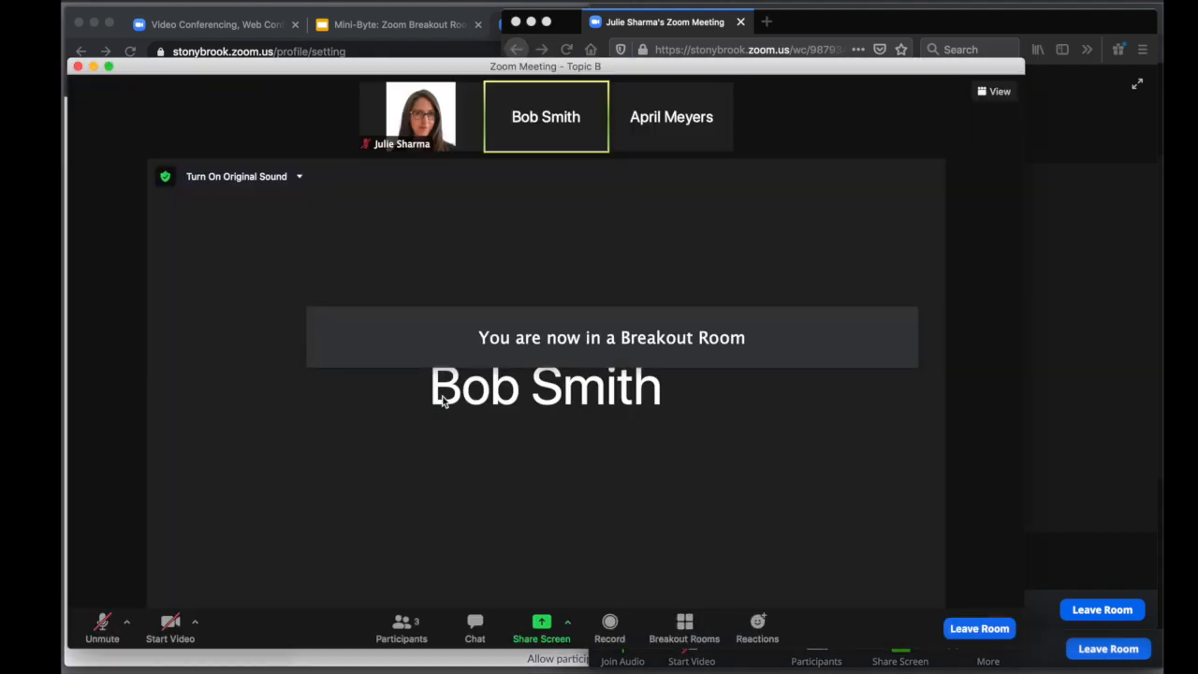
Narrow the host's meeting window beside the participants' browser windows and close the meeting chat.
left_click_drag(1023, 60, 592, 63)
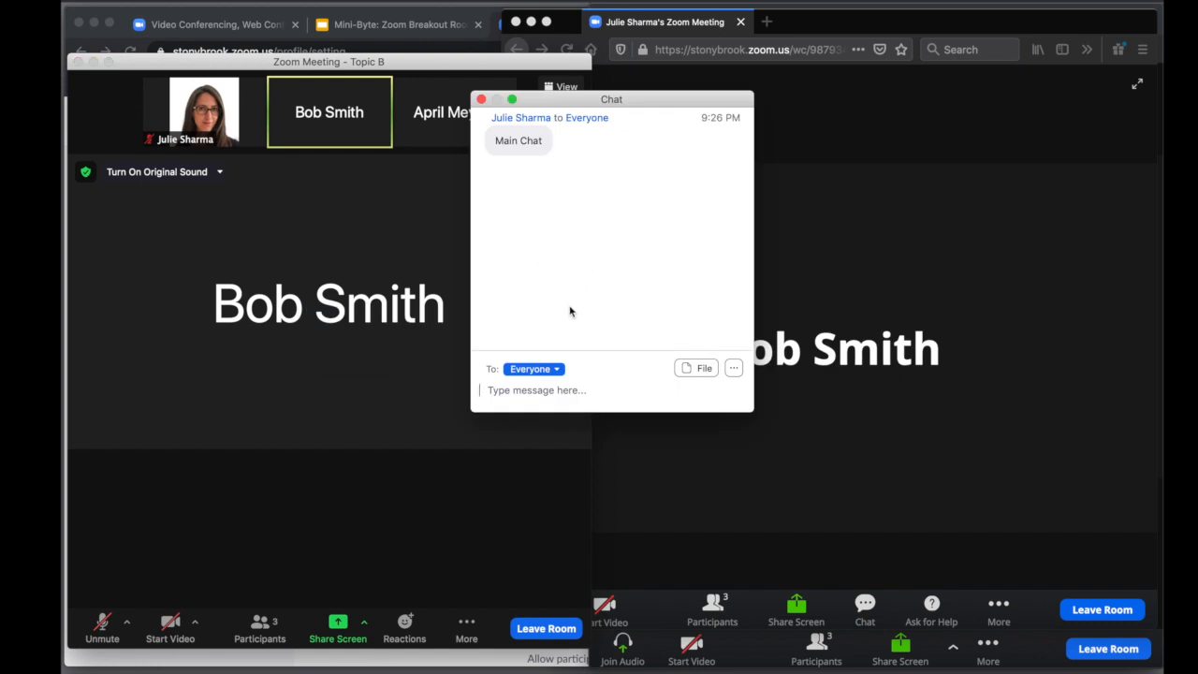
left_click(481, 100)
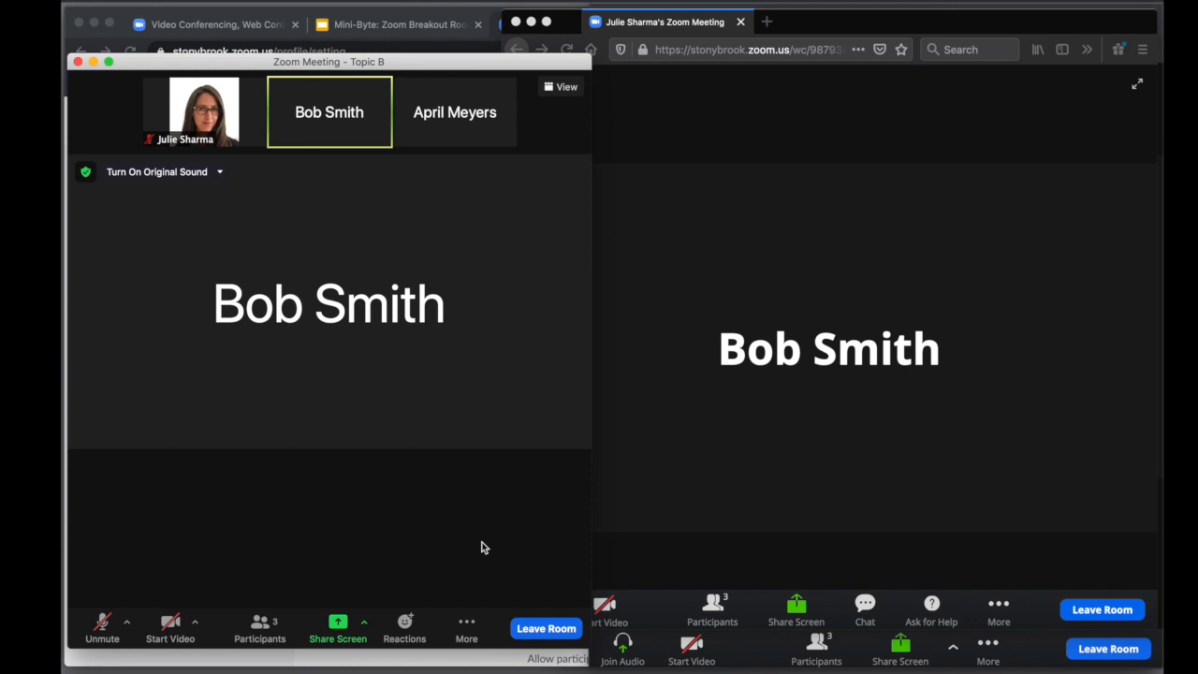
left_click(1029, 649)
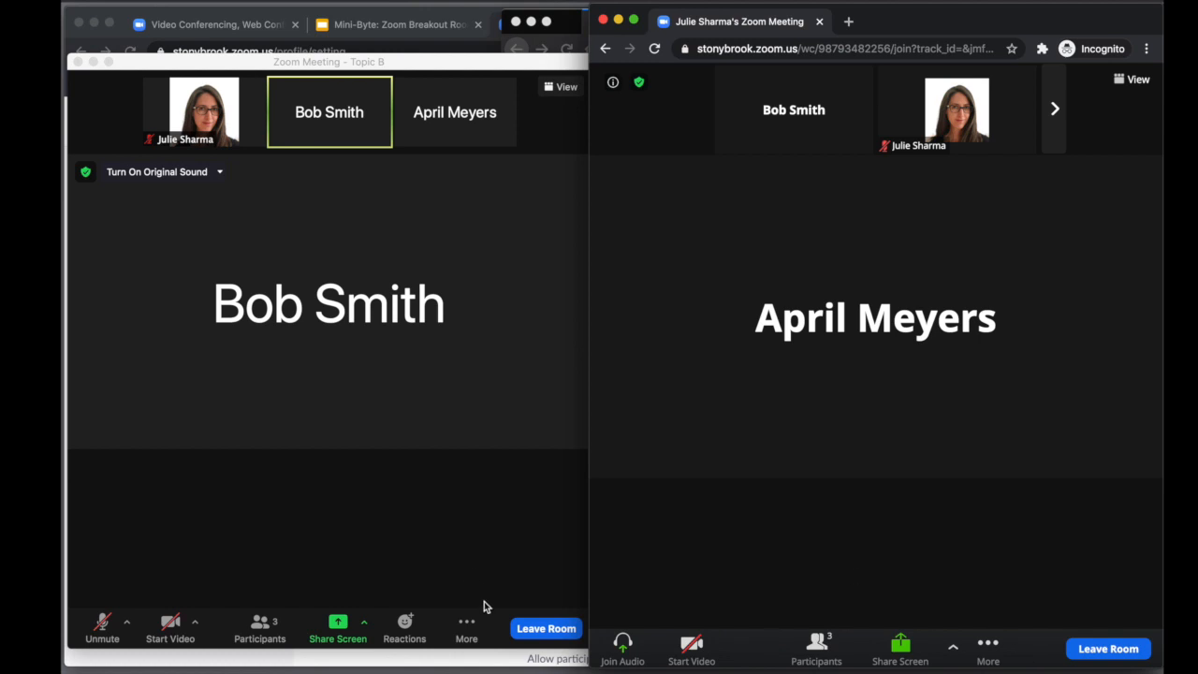
Leave only the Topic B breakout room as host and look through the host's additional meeting options.
left_click(530, 629)
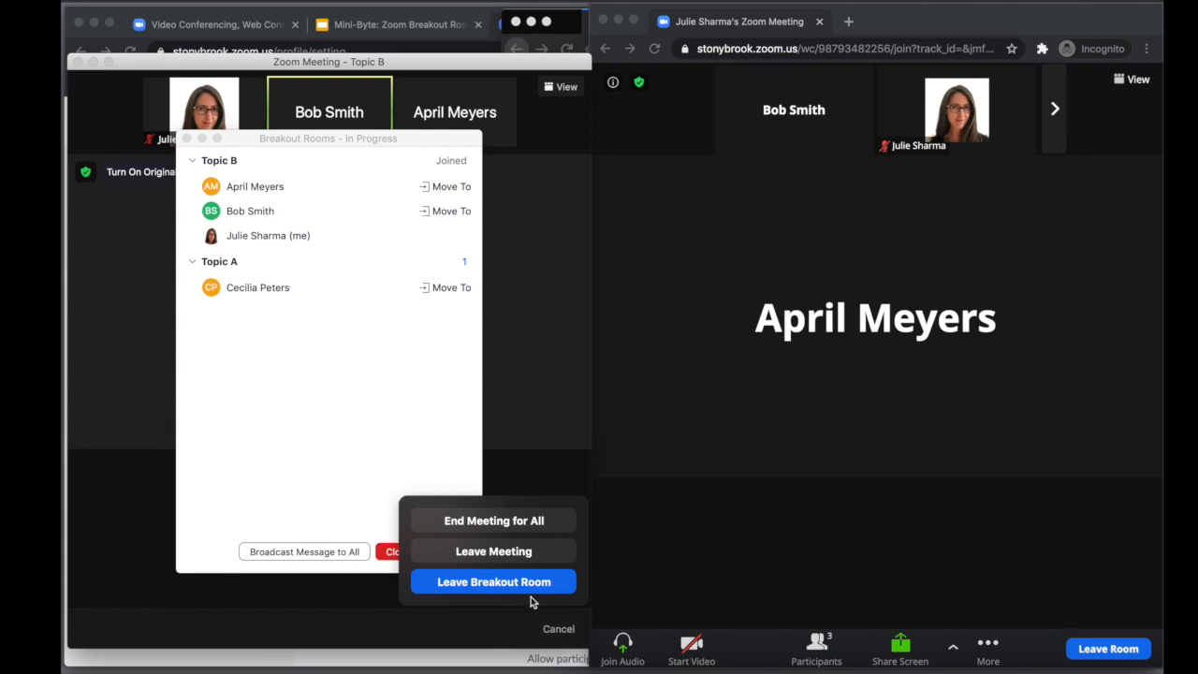
left_click(496, 584)
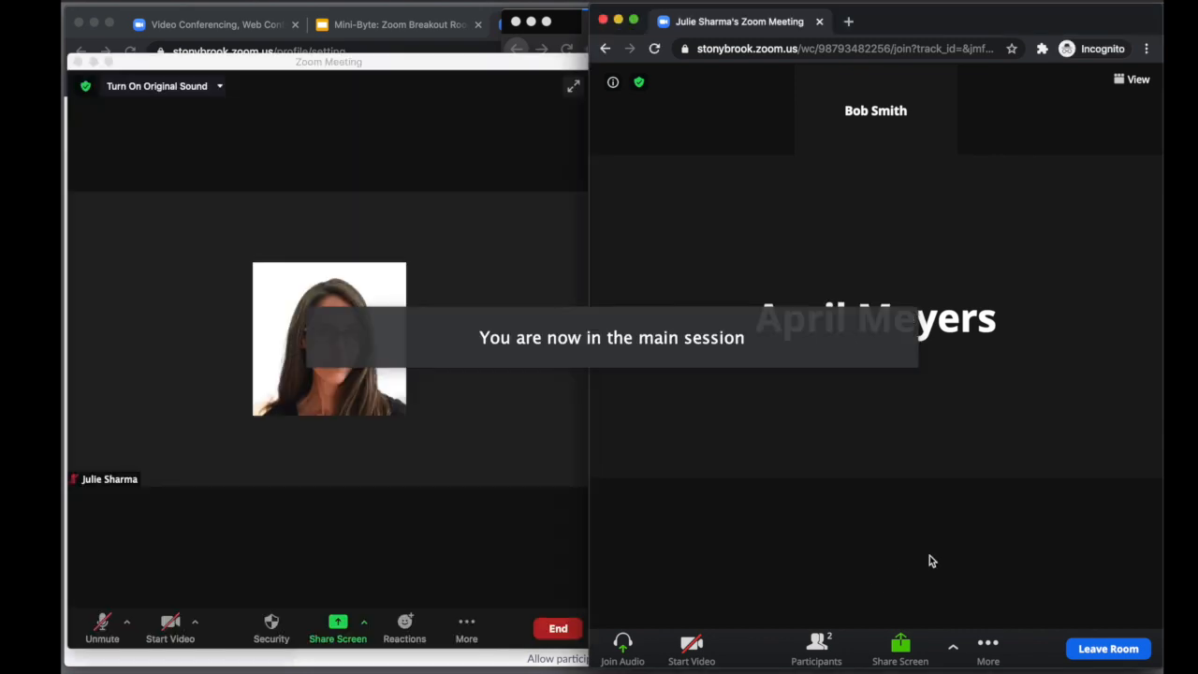
left_click(466, 626)
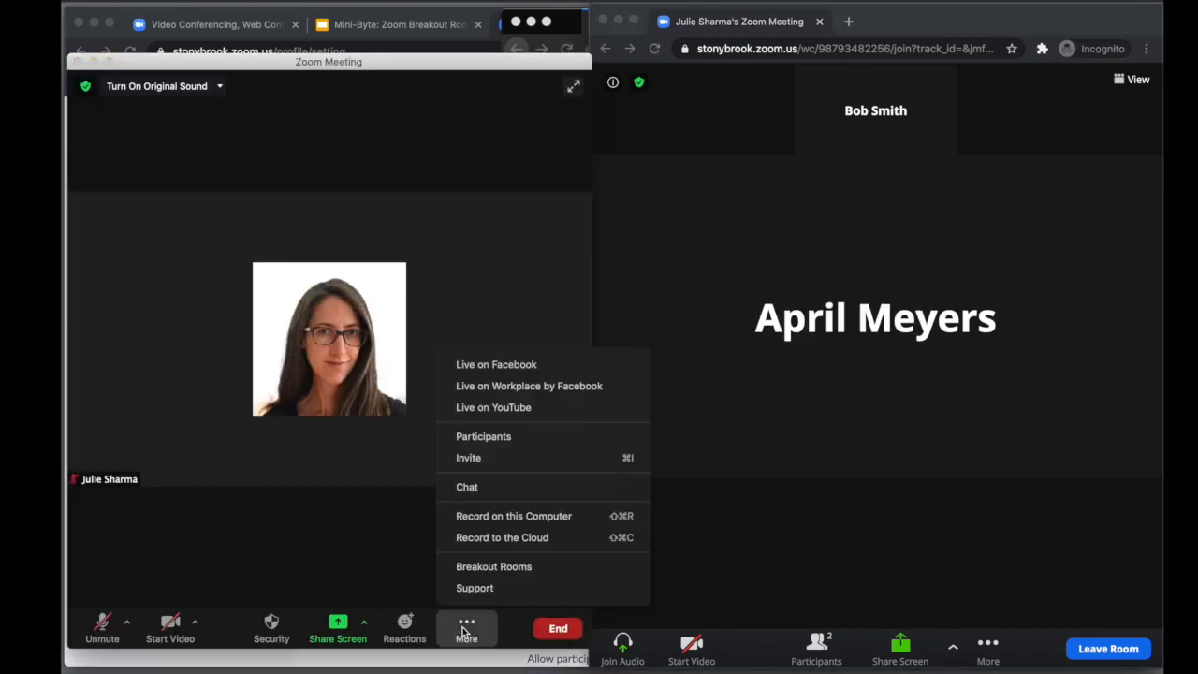
left_click(496, 437)
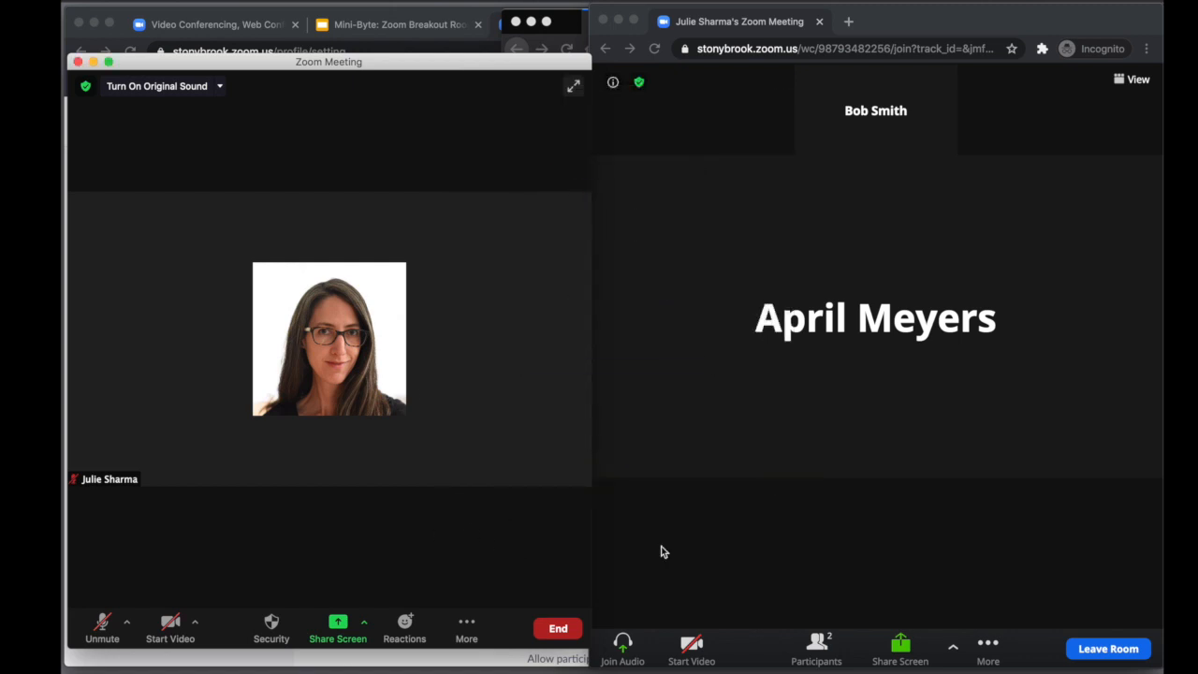
Open the participant's breakout room list and review the options to leave Topic B or join Topic A.
left_click(1044, 570)
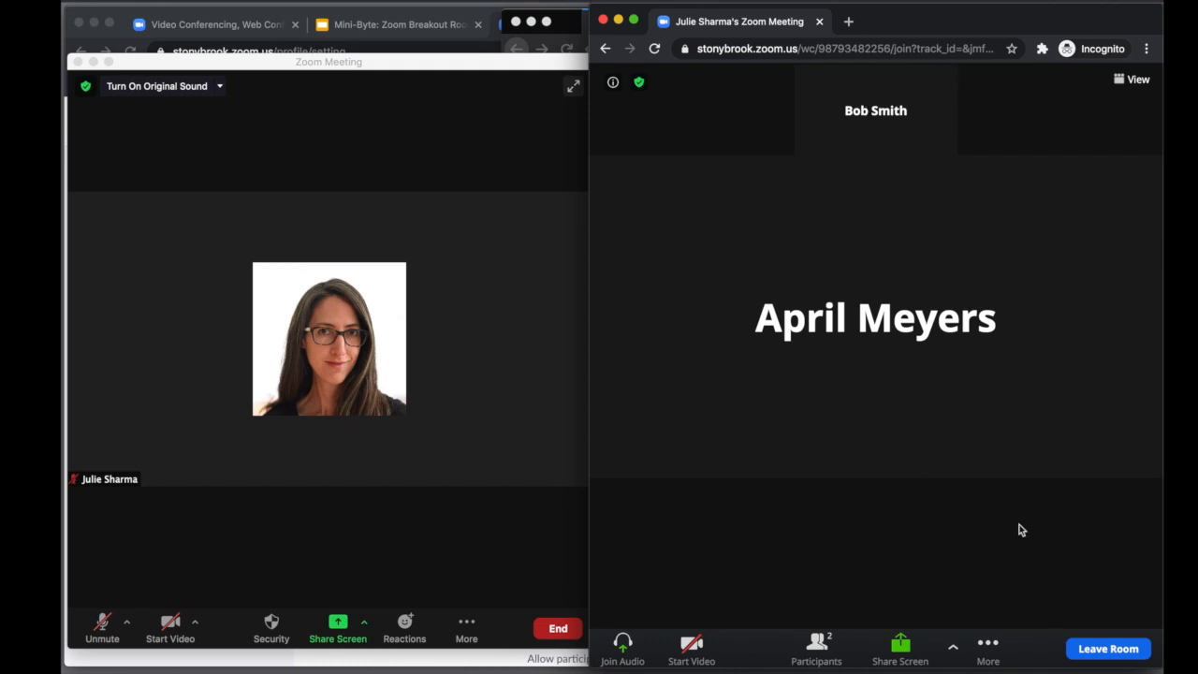
left_click(991, 646)
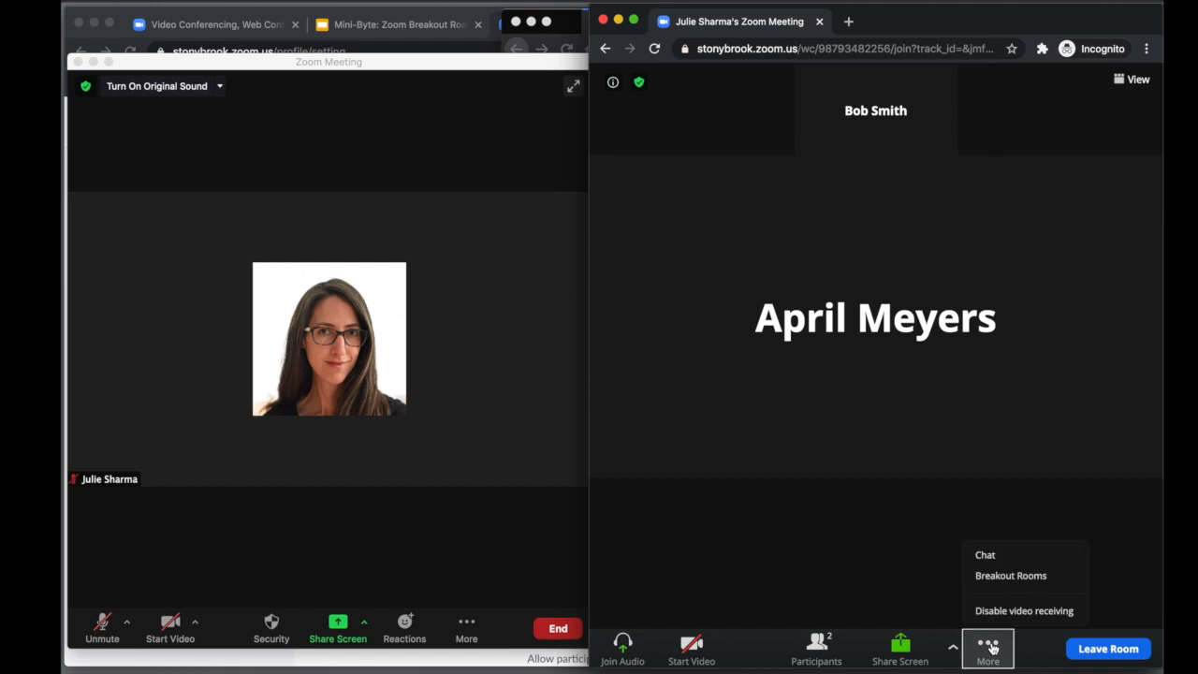
left_click(1001, 577)
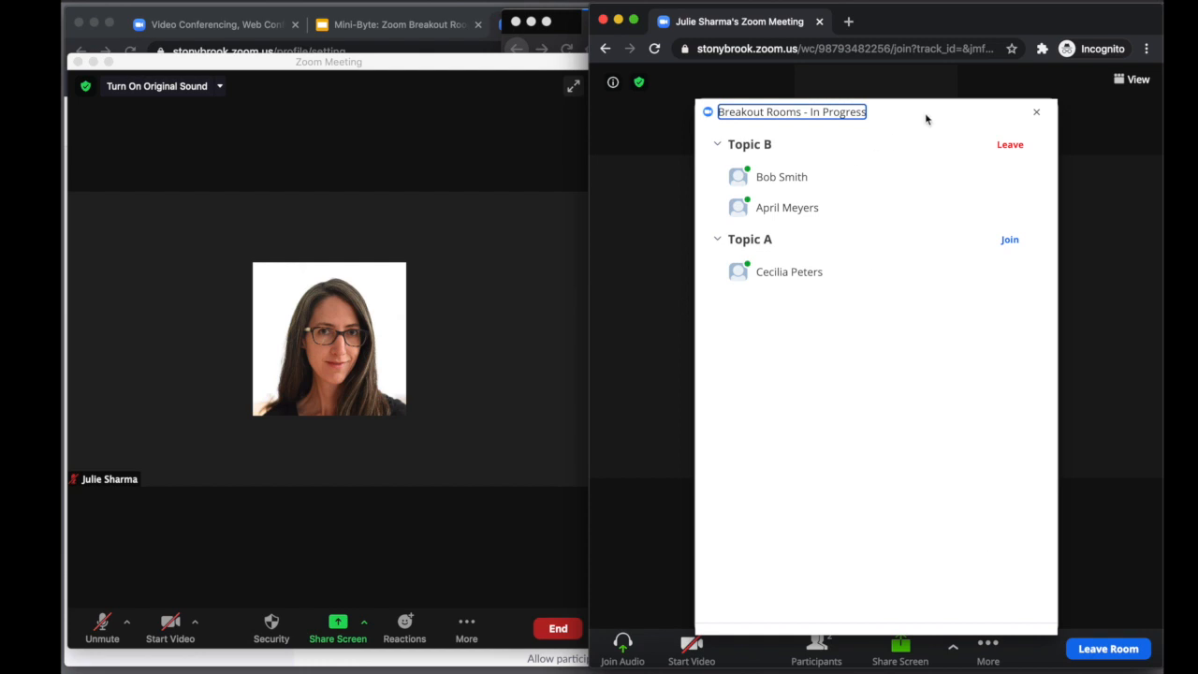
left_click(1109, 505)
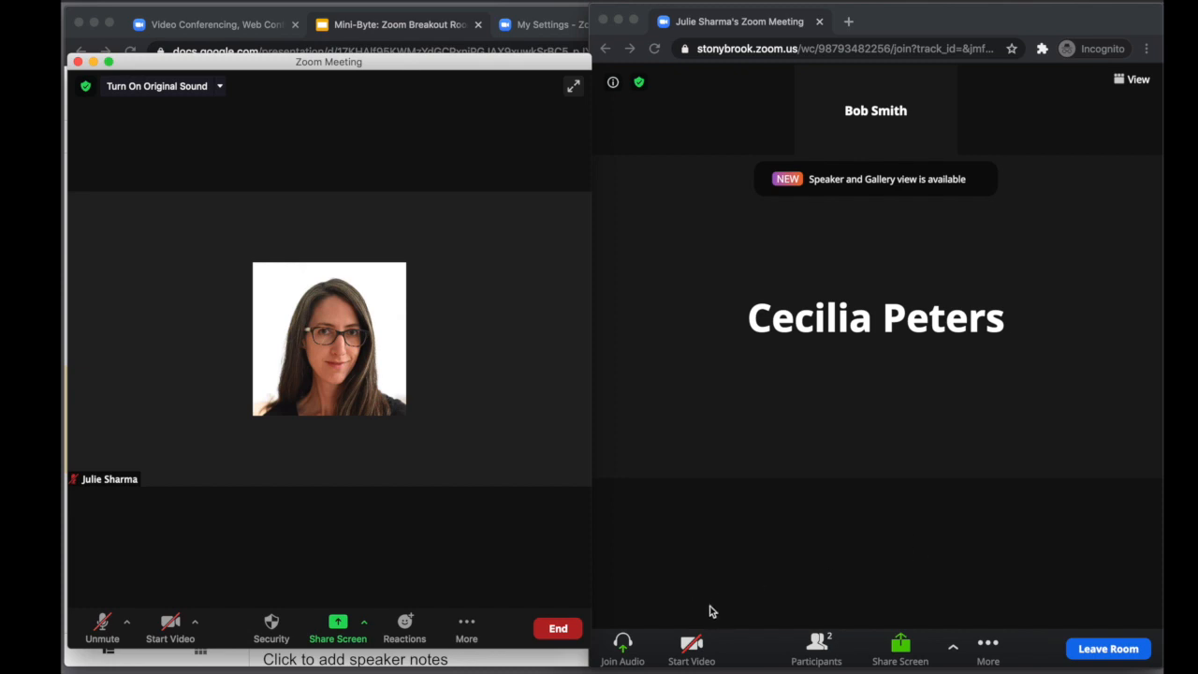
Examine the Topic A participant's additional options and screen sharing choices without sharing anything.
left_click(988, 645)
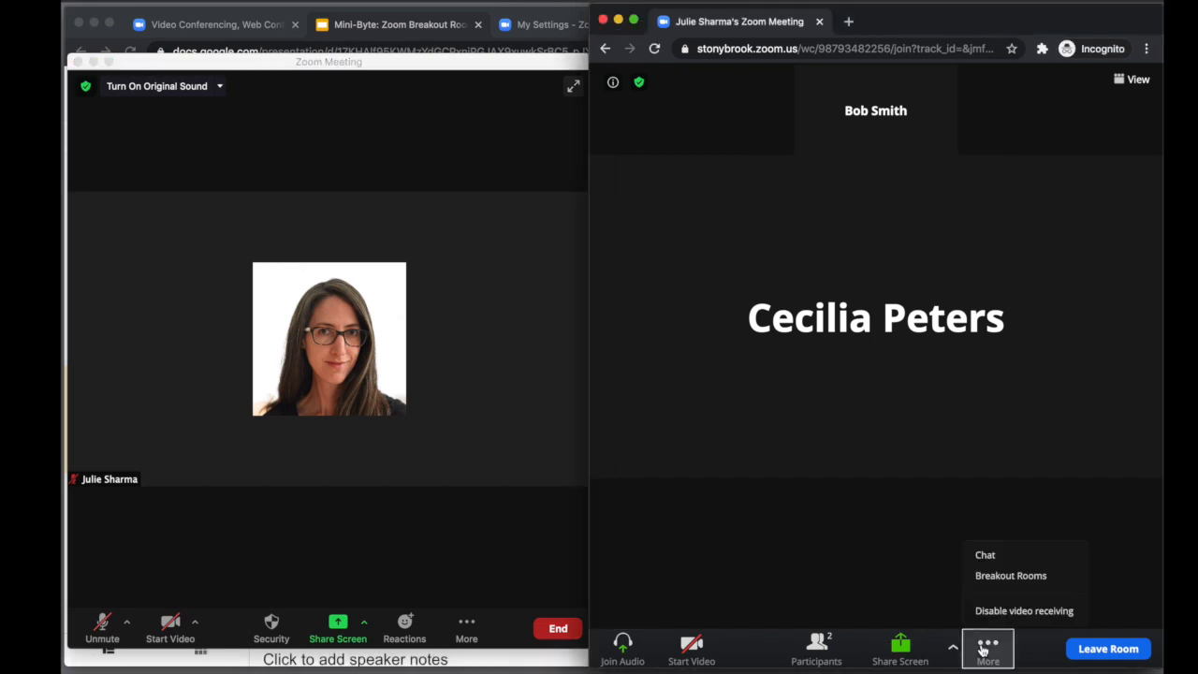
left_click(902, 651)
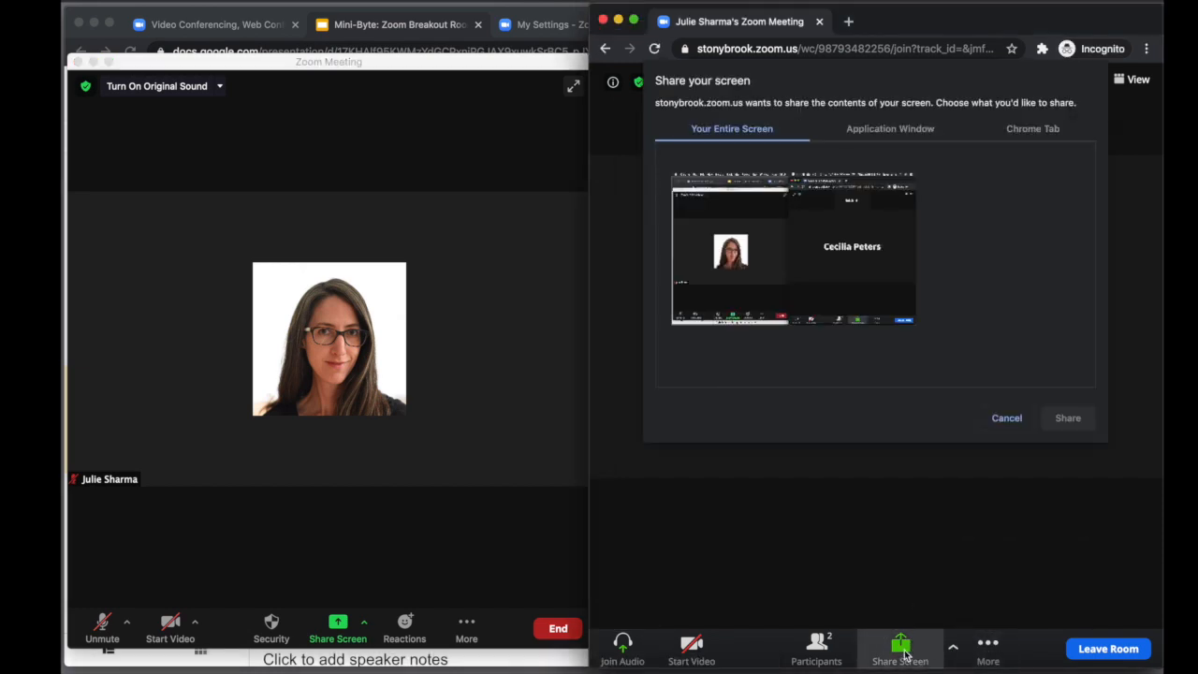
left_click(1004, 419)
Reopen the host's breakout room list and close all rooms.
left_click(275, 633)
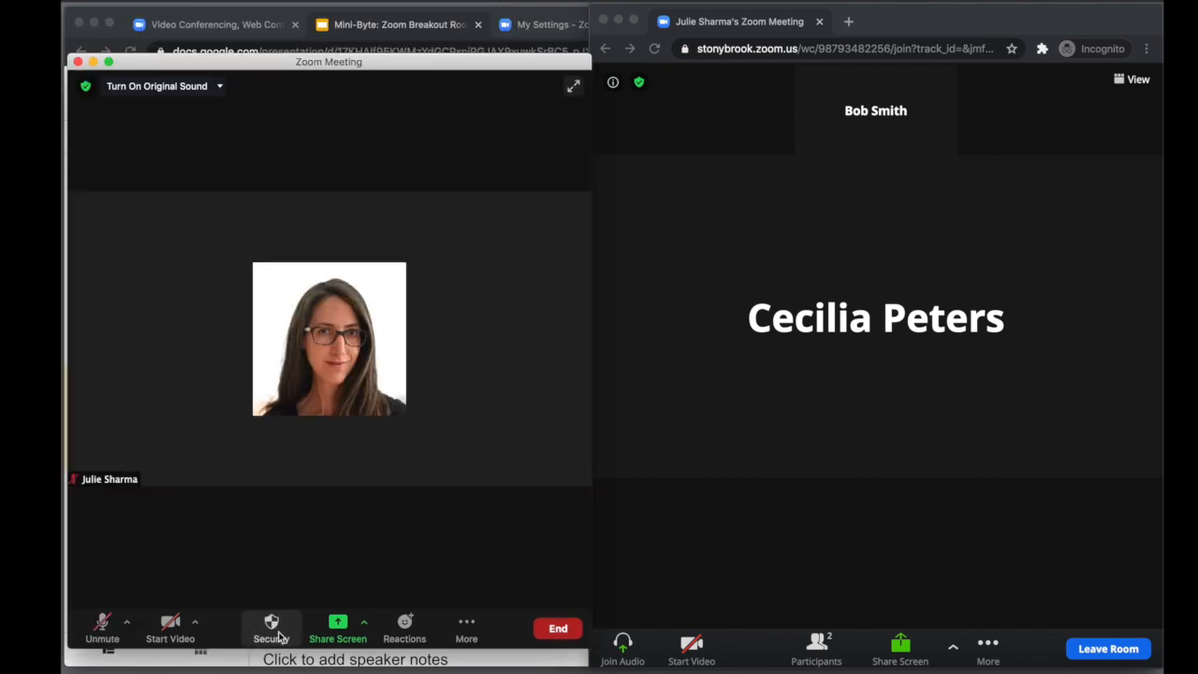
left_click(466, 625)
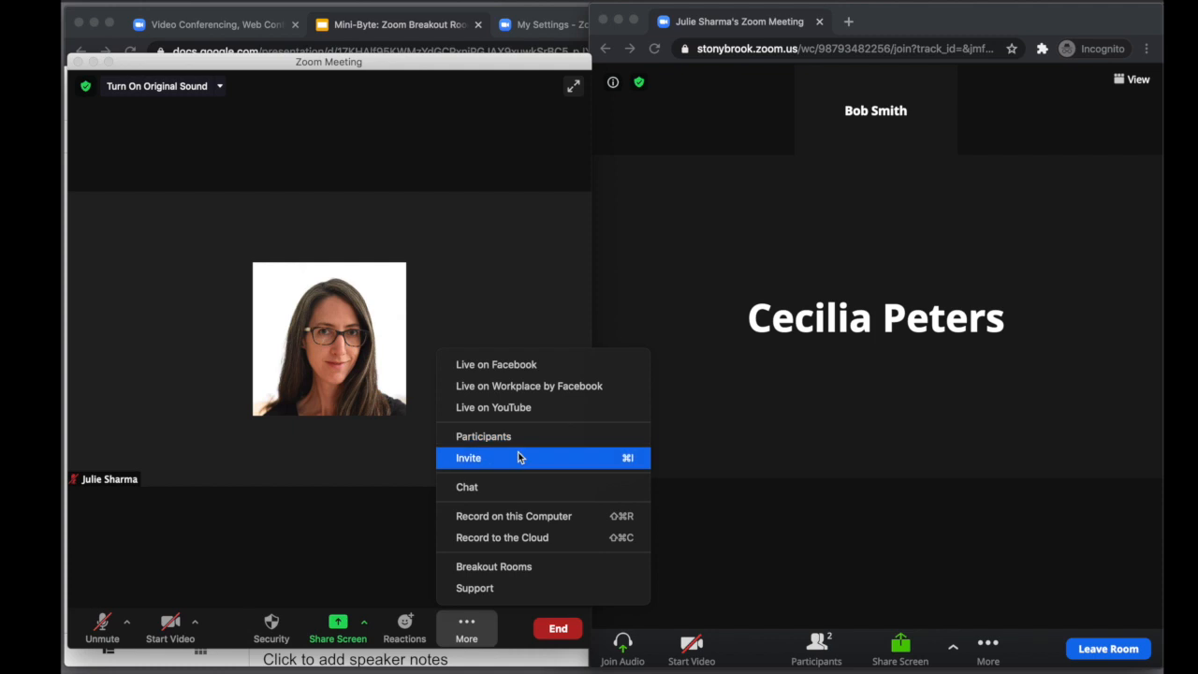
left_click(508, 565)
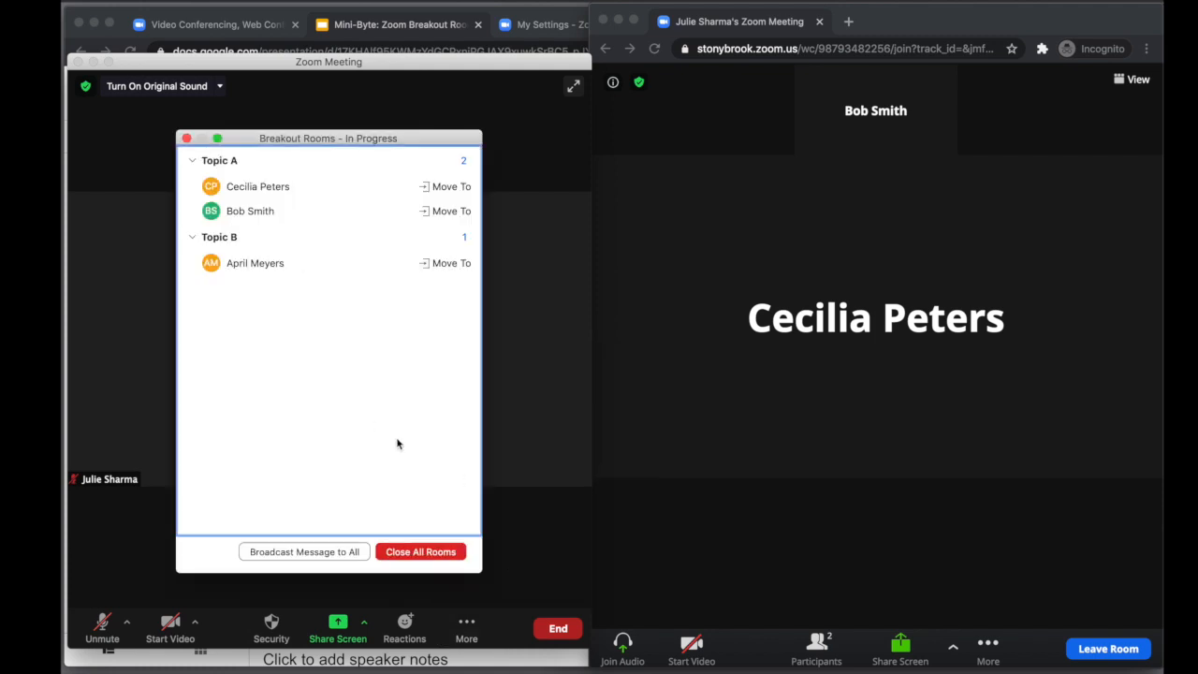
left_click(433, 552)
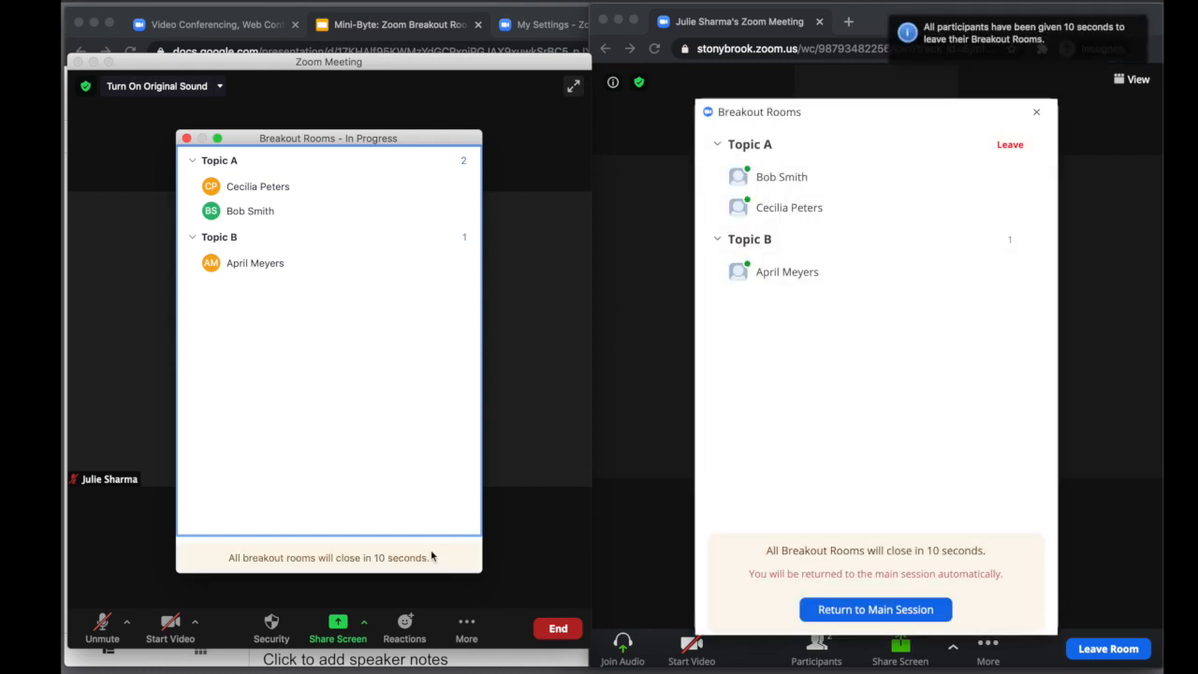